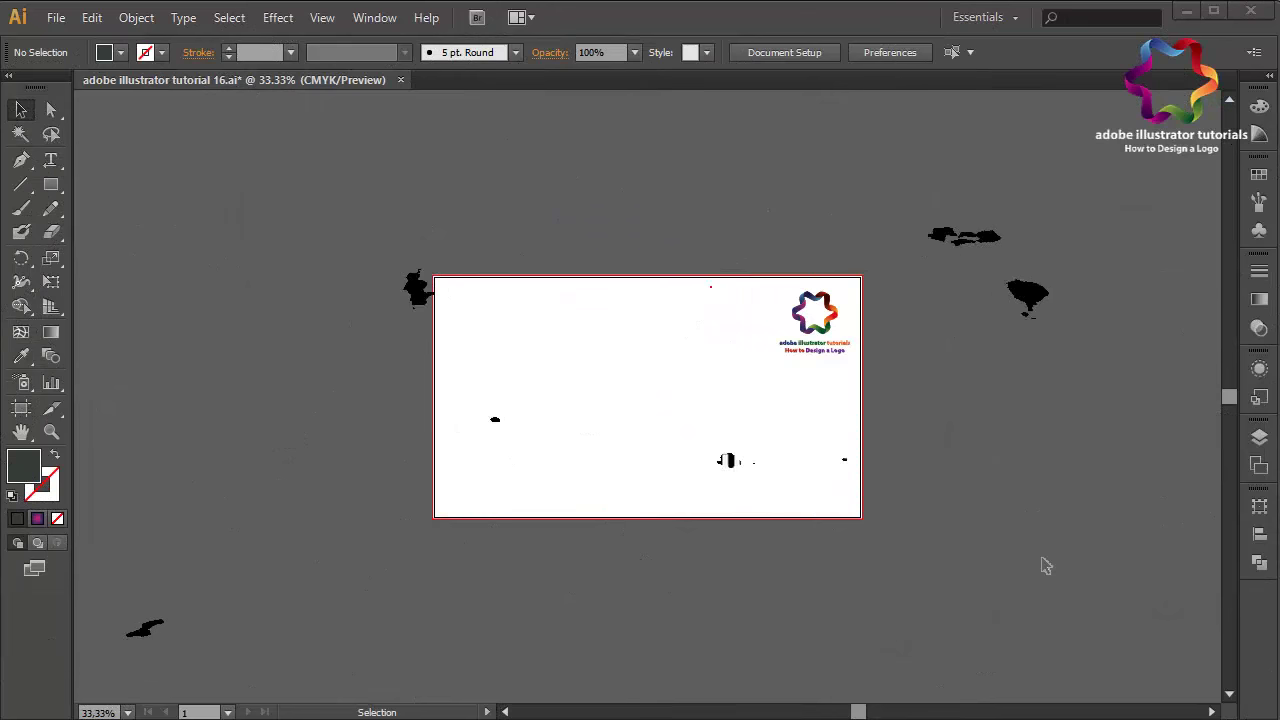
# - Add a large black letter S as text and place it near the middle of the artboard
pyautogui.hotkey('ctrl', '0')
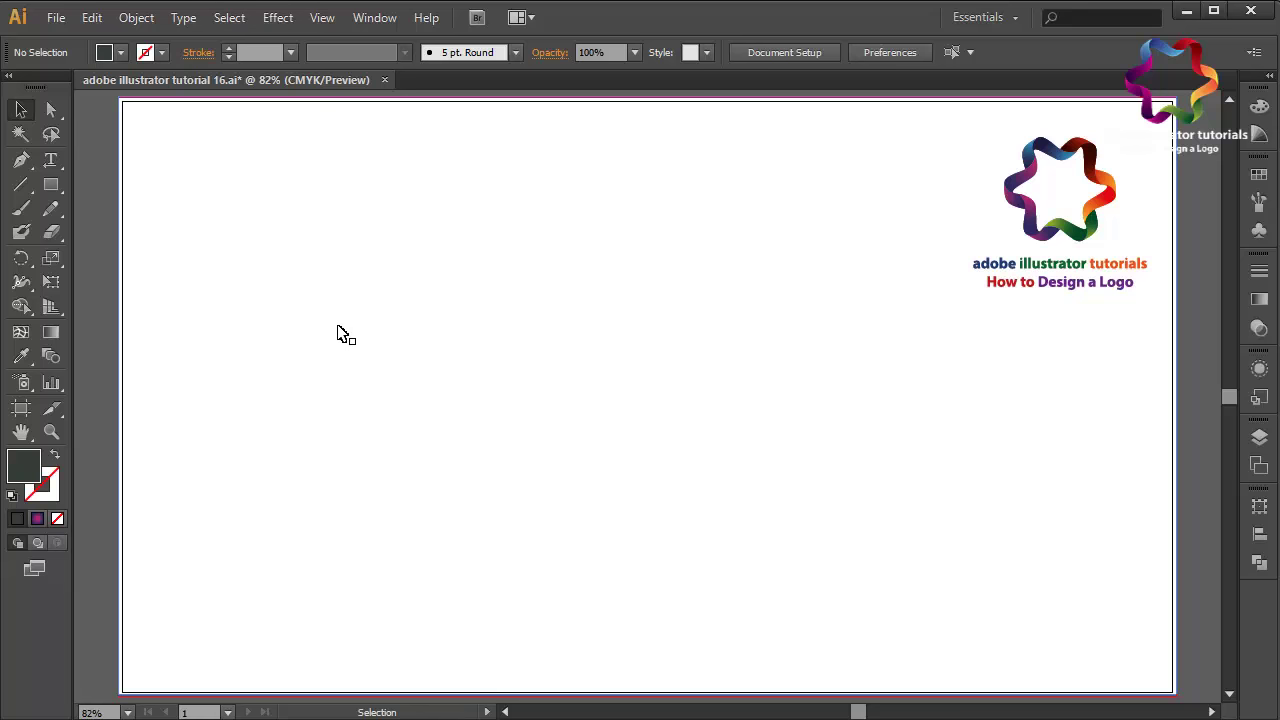
pyautogui.click(52, 172)
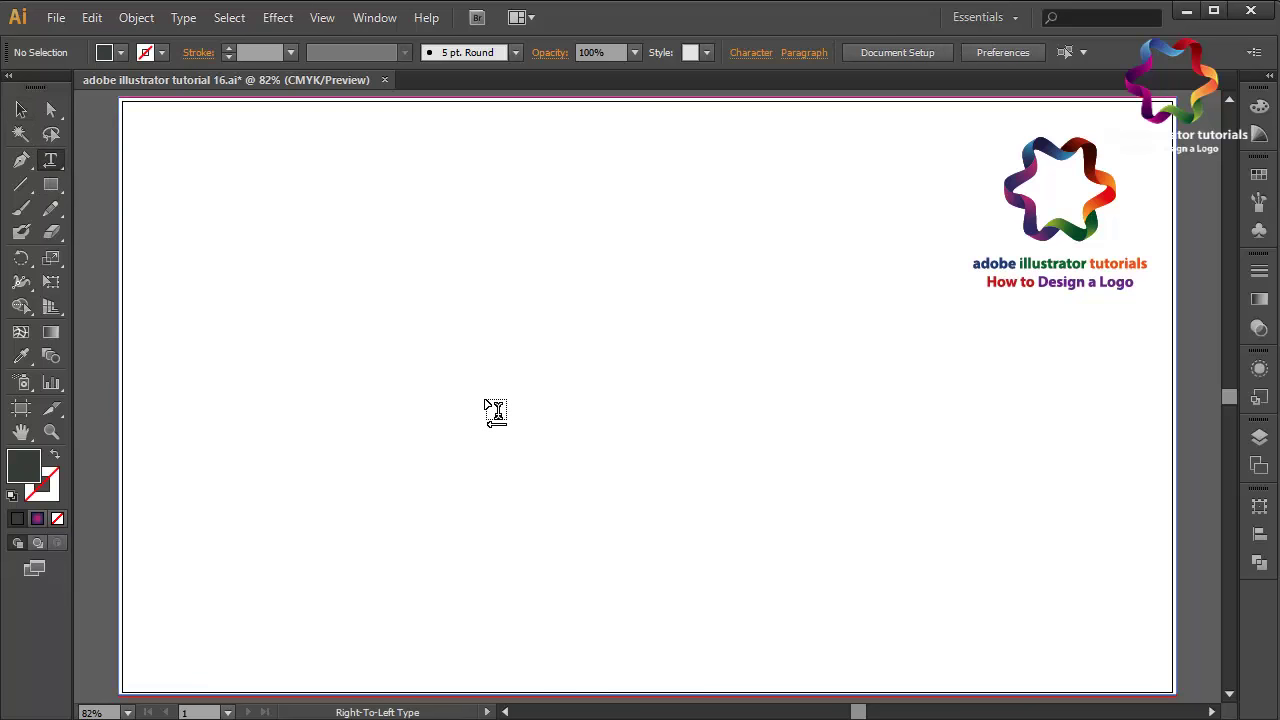
pyautogui.click(486, 400)
pyautogui.moveTo(486, 396); pyautogui.dragTo(1099, 443)
pyautogui.hotkey('ctrl', 'shift', 'a')
pyautogui.press('v')
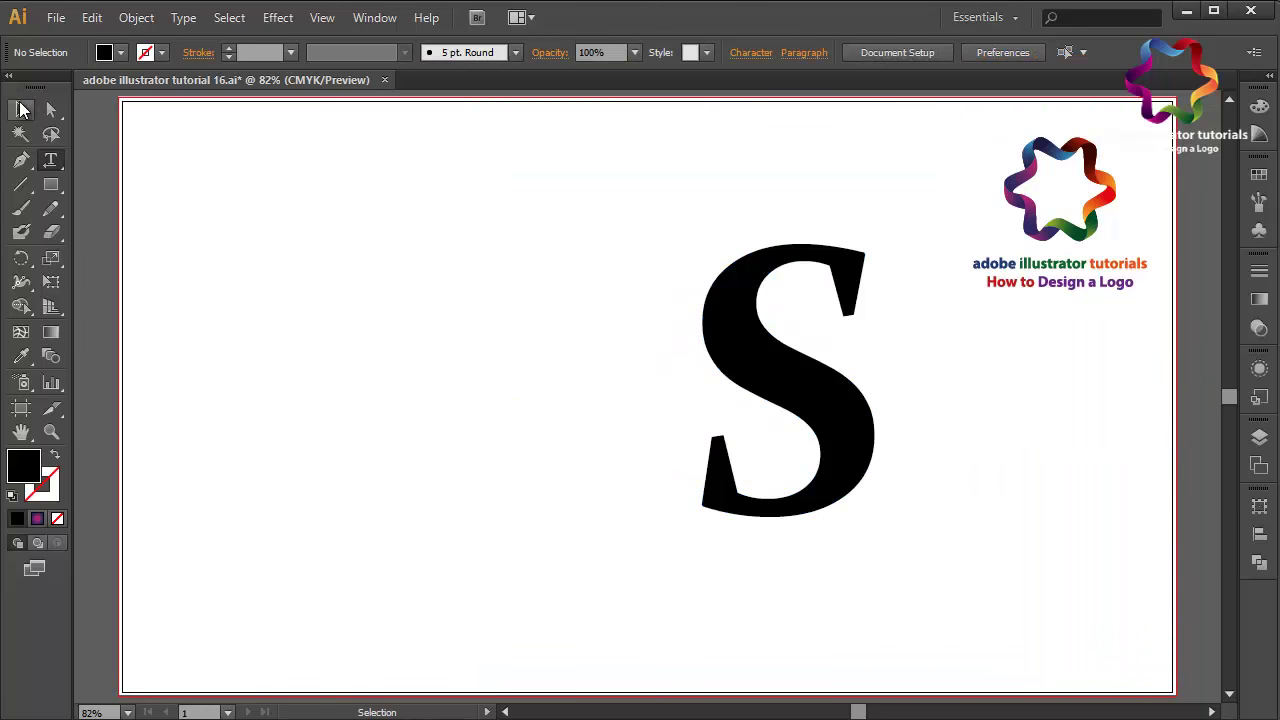
pyautogui.moveTo(779, 416); pyautogui.dragTo(579, 418)
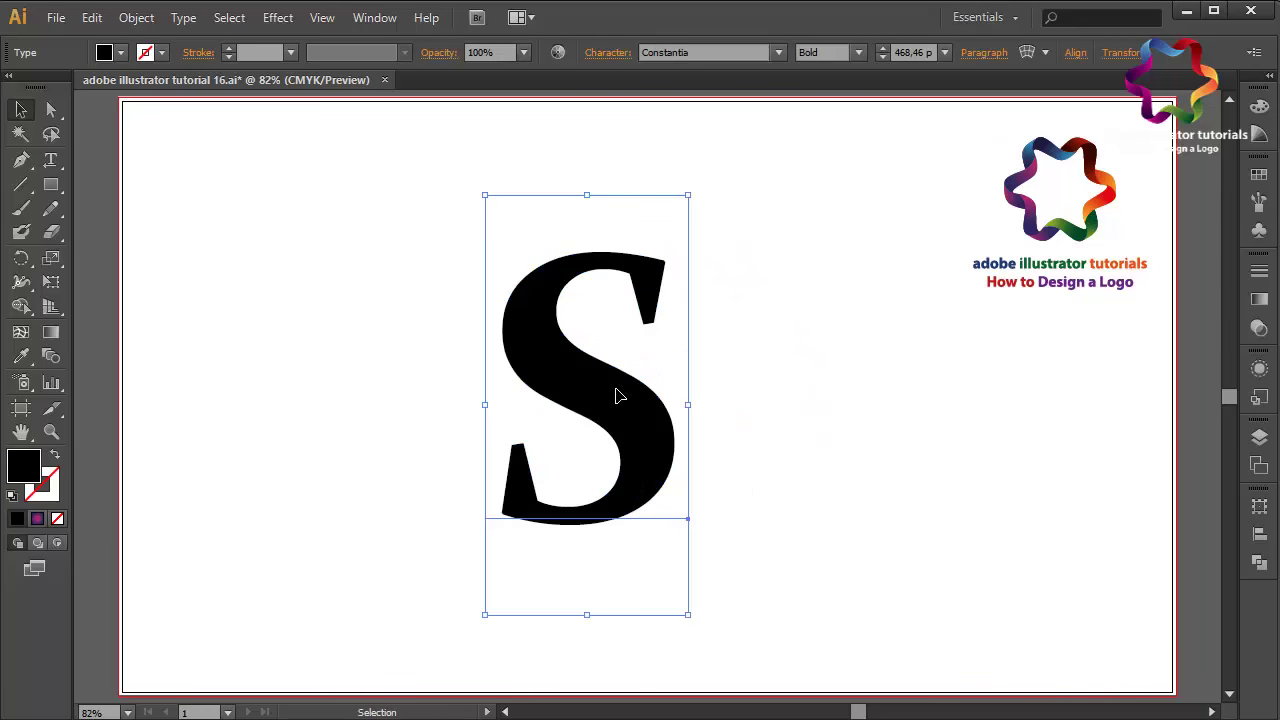
# - Change the letter S to the Corbel font in Bold and deselect it
pyautogui.click(733, 52)
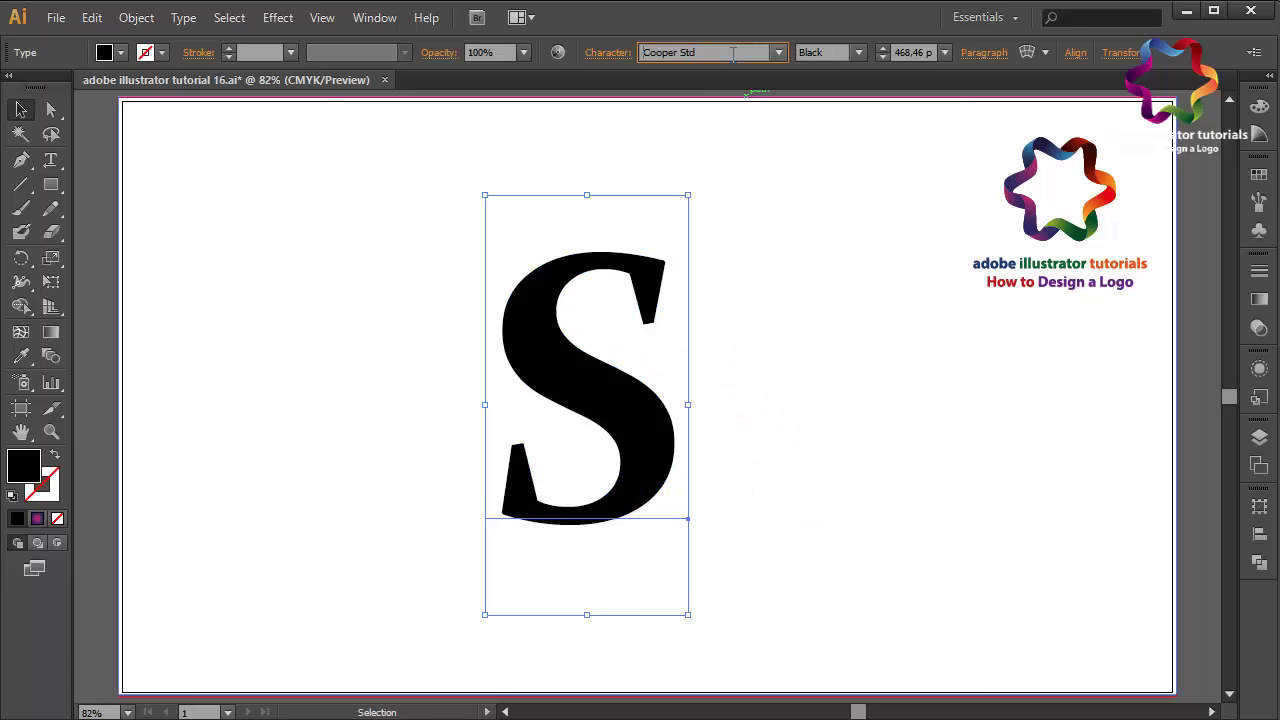
pyautogui.press('Down')
pyautogui.press('Down')
pyautogui.press('Down')
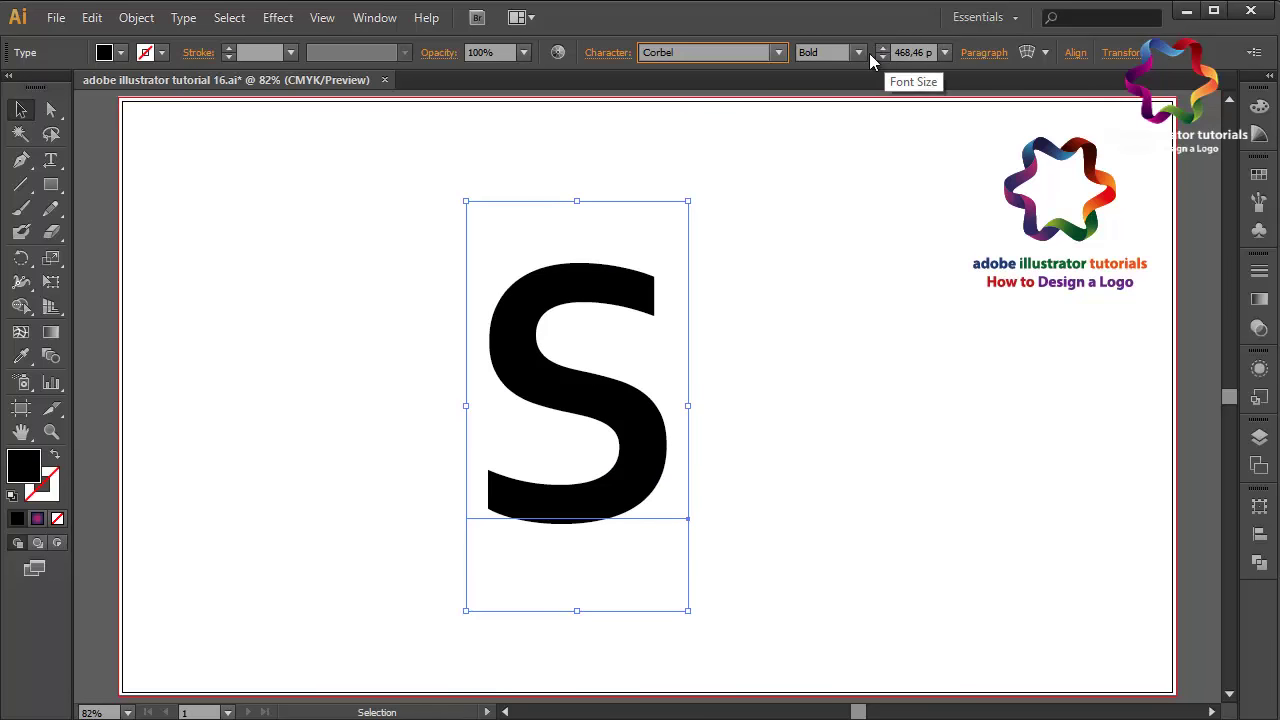
pyautogui.click(833, 55)
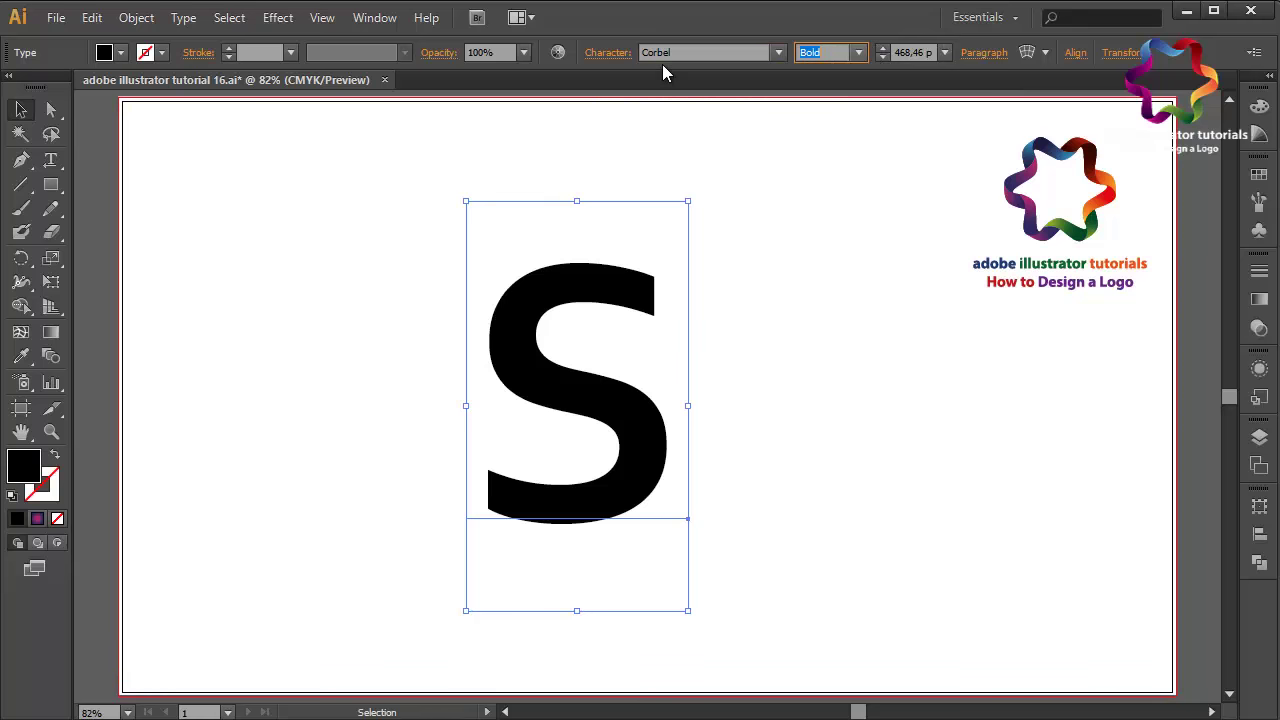
pyautogui.click(73, 122)
# - Choose the Pen tool and set the fill colour to pink, FF00BD
pyautogui.click(21, 160)
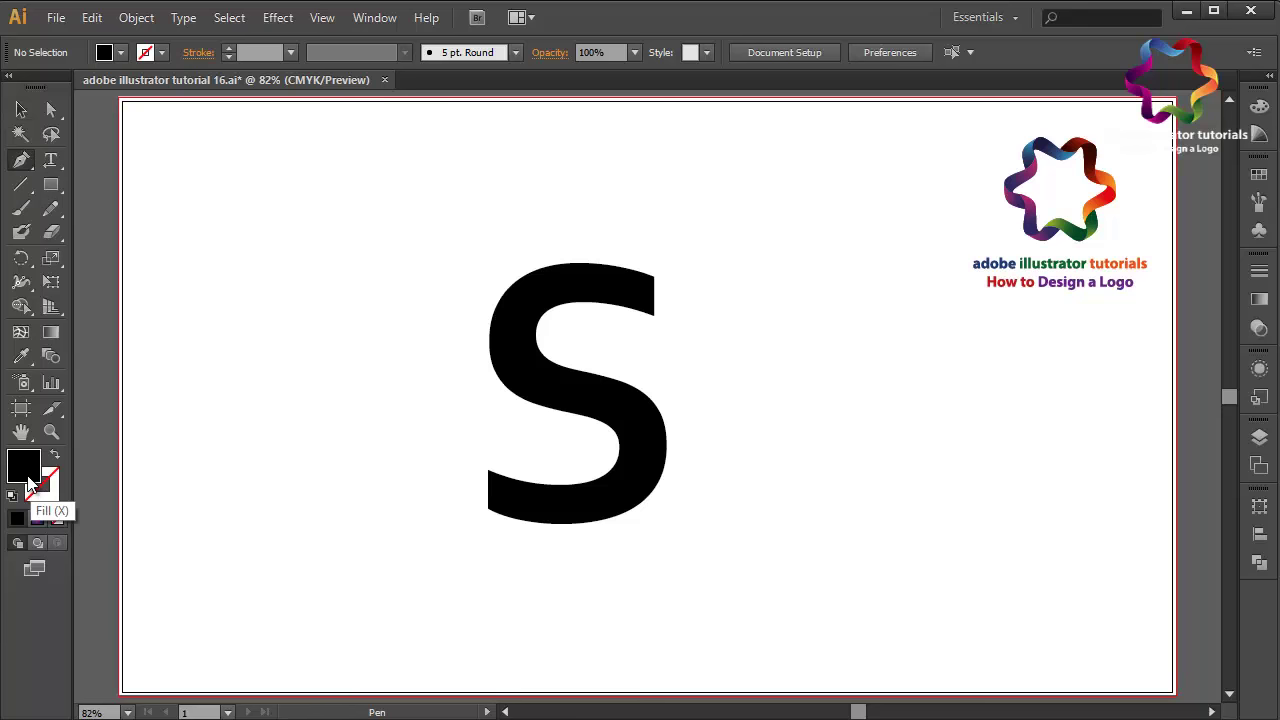
pyautogui.doubleClick(29, 476)
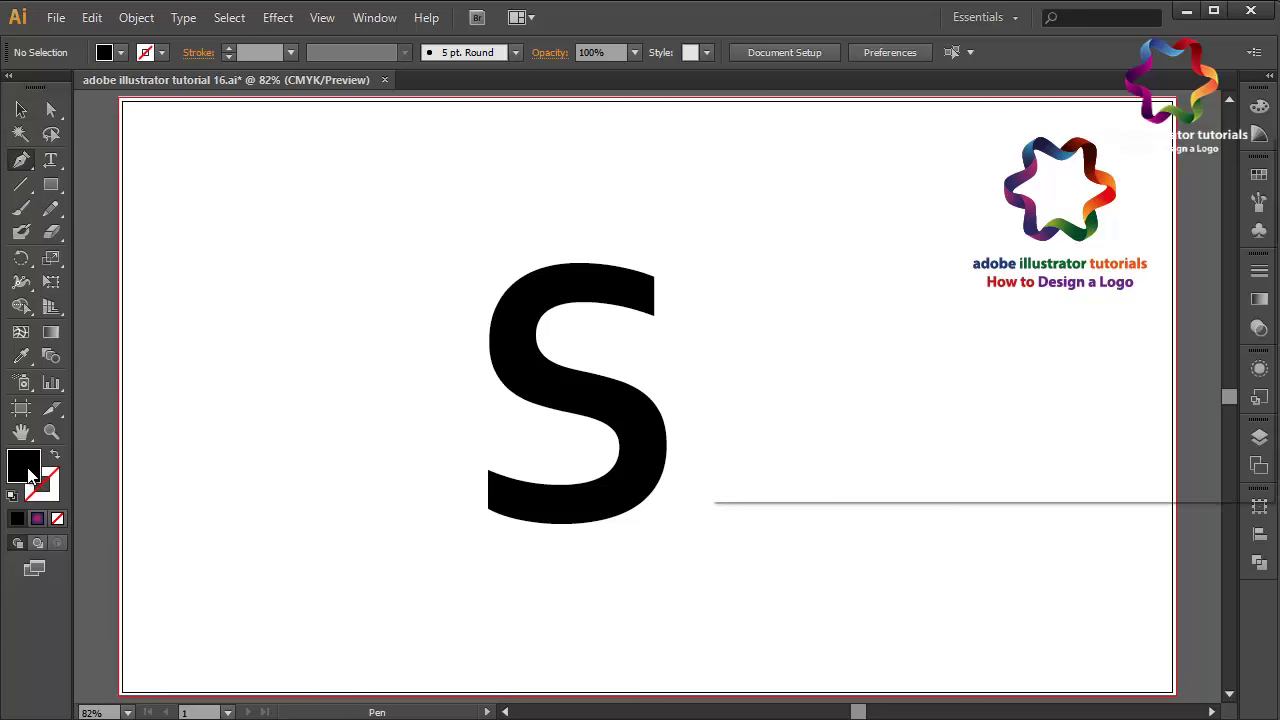
pyautogui.moveTo(914, 273)
pyautogui.mouseDown()
pyautogui.moveTo(985, 235)
pyautogui.moveTo(983, 194)
pyautogui.moveTo(1012, 236)
pyautogui.mouseUp()
pyautogui.click(1007, 233)
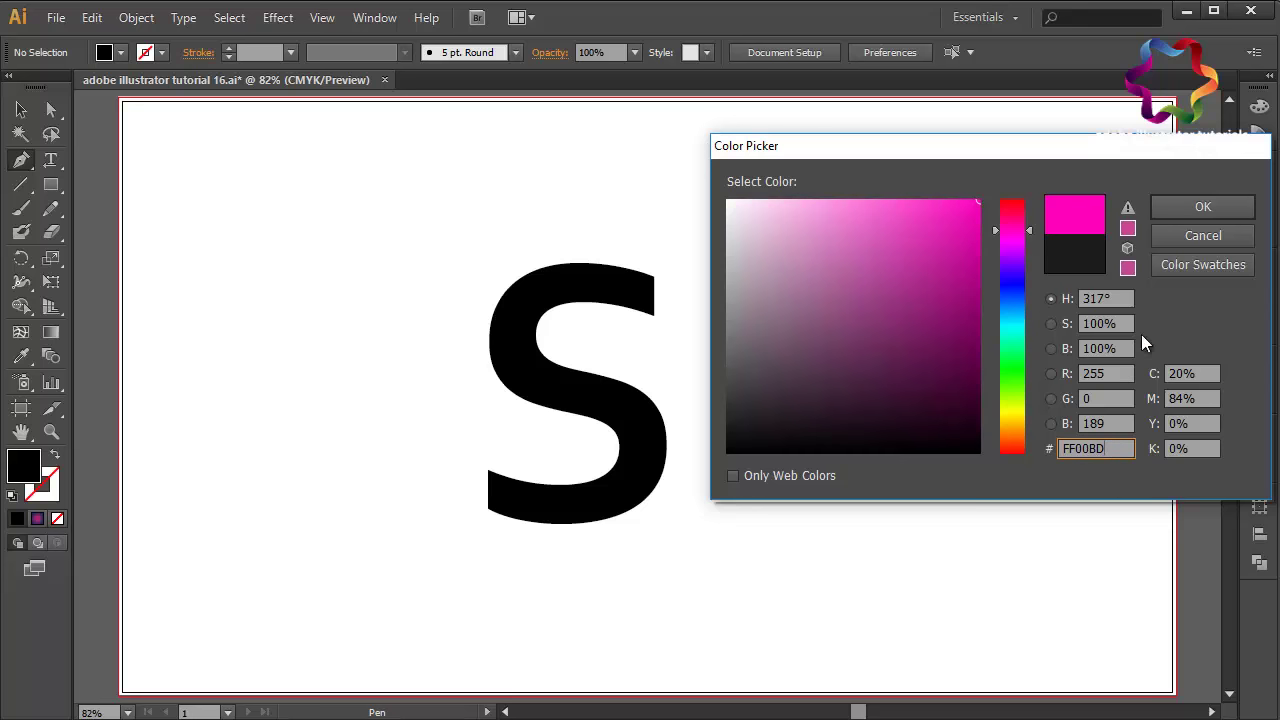
pyautogui.click(1192, 210)
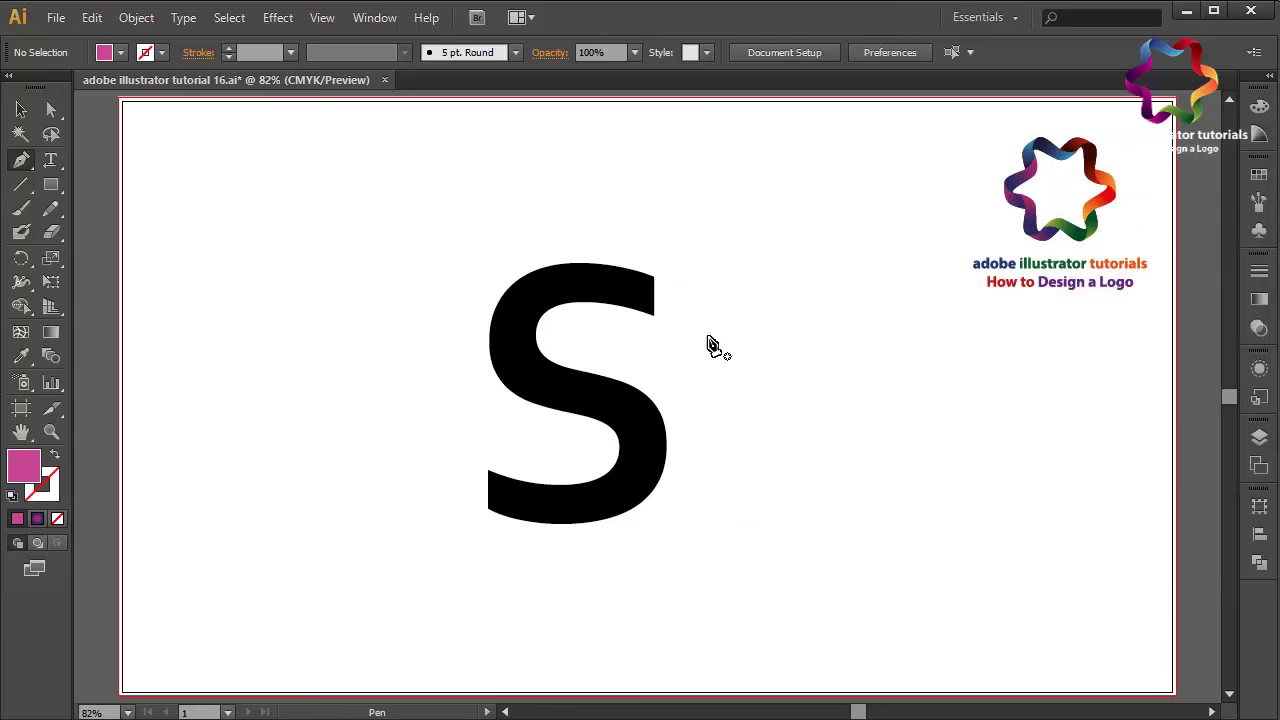
# - Start a pink Pen outline at the letter S's lower right curve, following its middle stroke and left side up to the first splash tip
pyautogui.hotkey('ctrl', '+')
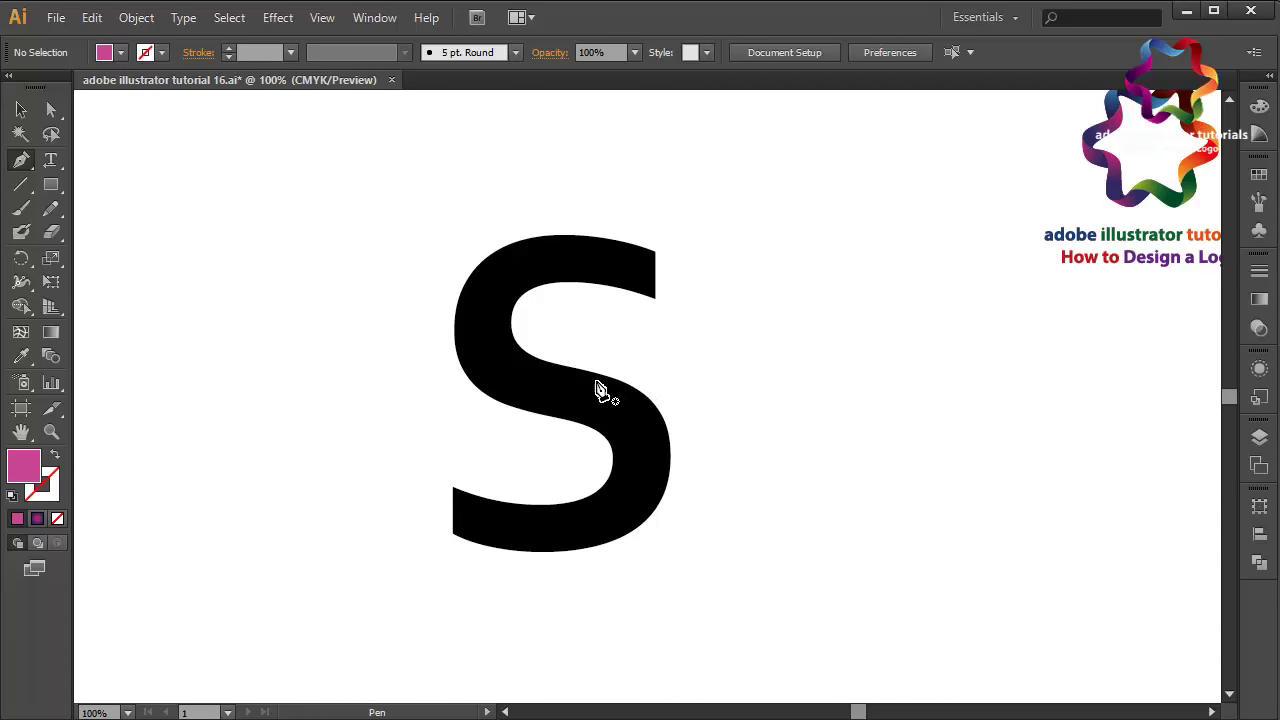
pyautogui.rightClick(672, 452)
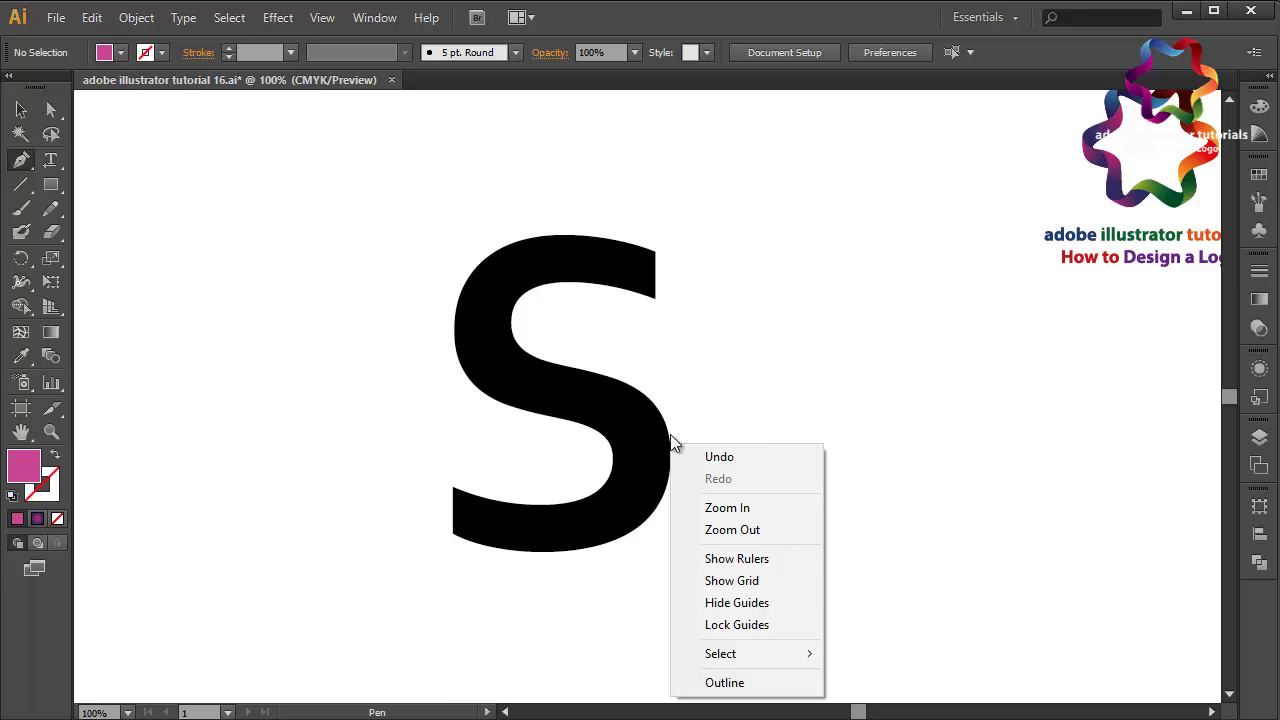
pyautogui.click(670, 434)
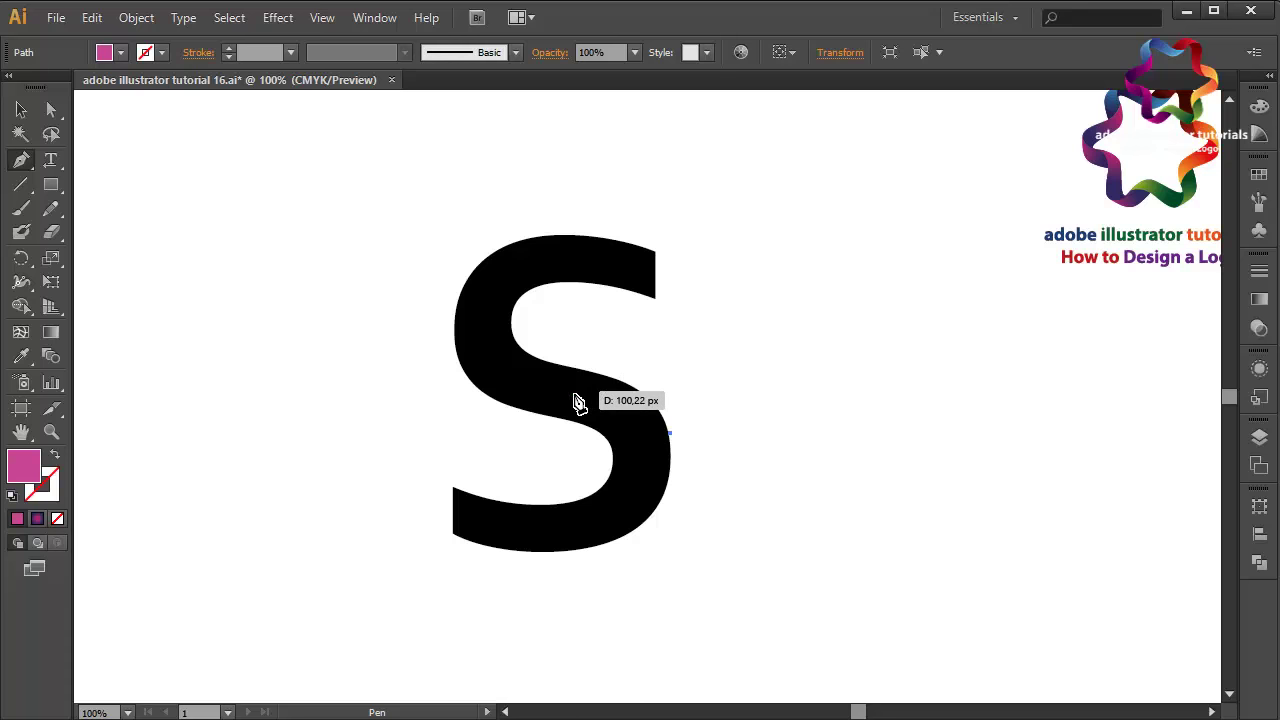
pyautogui.moveTo(570, 396); pyautogui.dragTo(487, 401)
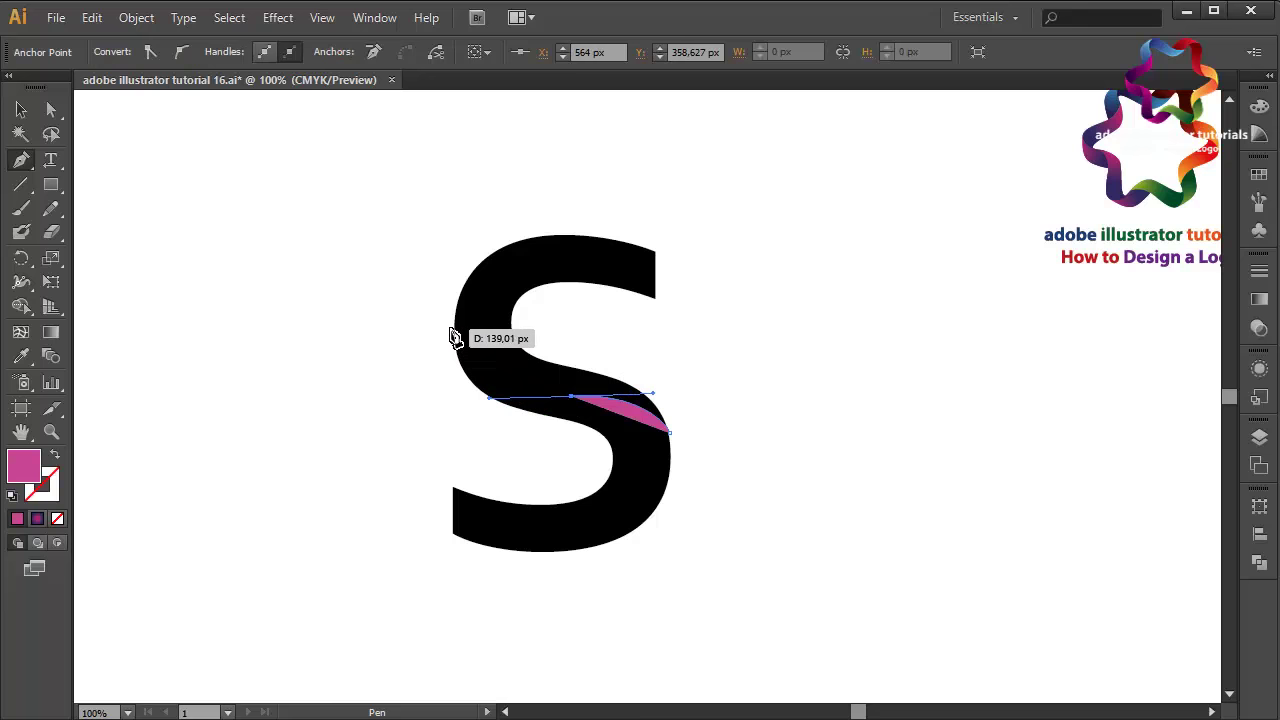
pyautogui.moveTo(453, 334); pyautogui.dragTo(469, 268)
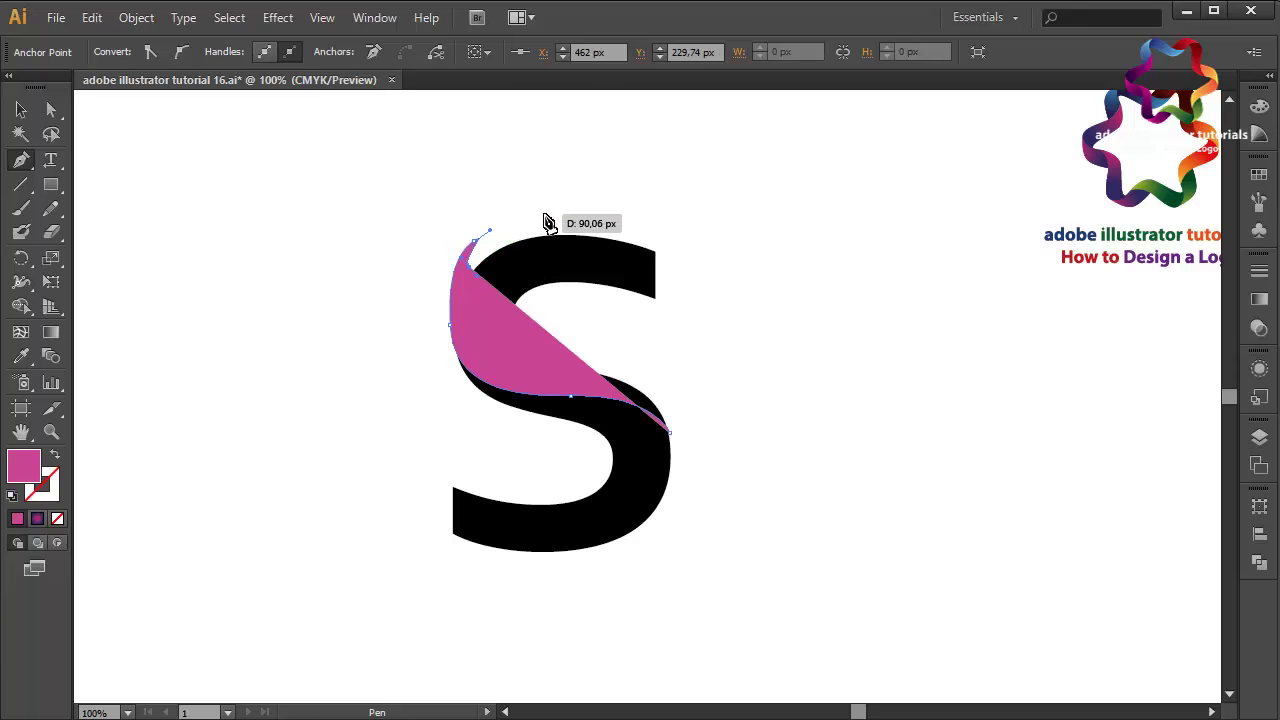
# - Continue the outline with rounded splash tips along the top, right end and inner edge of the upper S, and close the shape
pyautogui.moveTo(545, 213)
pyautogui.mouseDown()
pyautogui.moveTo(599, 210)
pyautogui.moveTo(518, 240)
pyautogui.mouseUp()
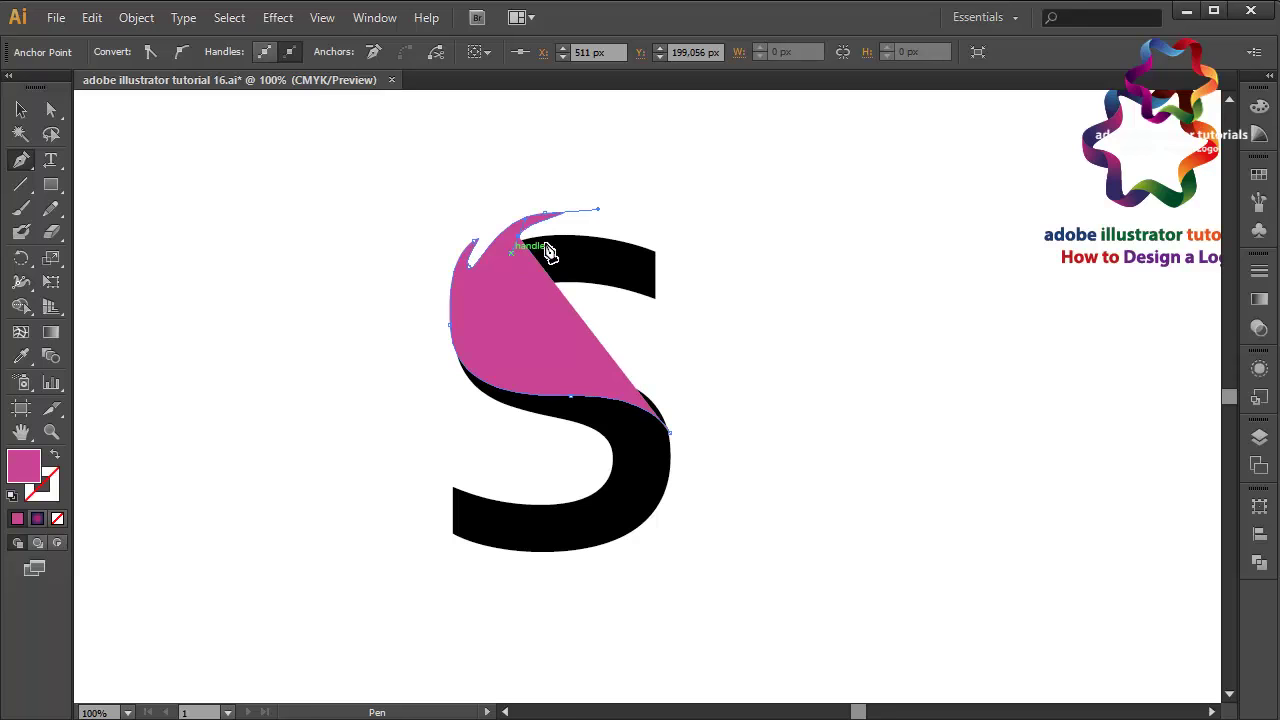
pyautogui.moveTo(590, 224)
pyautogui.mouseDown()
pyautogui.moveTo(609, 210)
pyautogui.moveTo(620, 236)
pyautogui.moveTo(570, 257)
pyautogui.moveTo(657, 246)
pyautogui.moveTo(662, 268)
pyautogui.moveTo(696, 232)
pyautogui.mouseUp()
pyautogui.moveTo(684, 280); pyautogui.dragTo(703, 301)
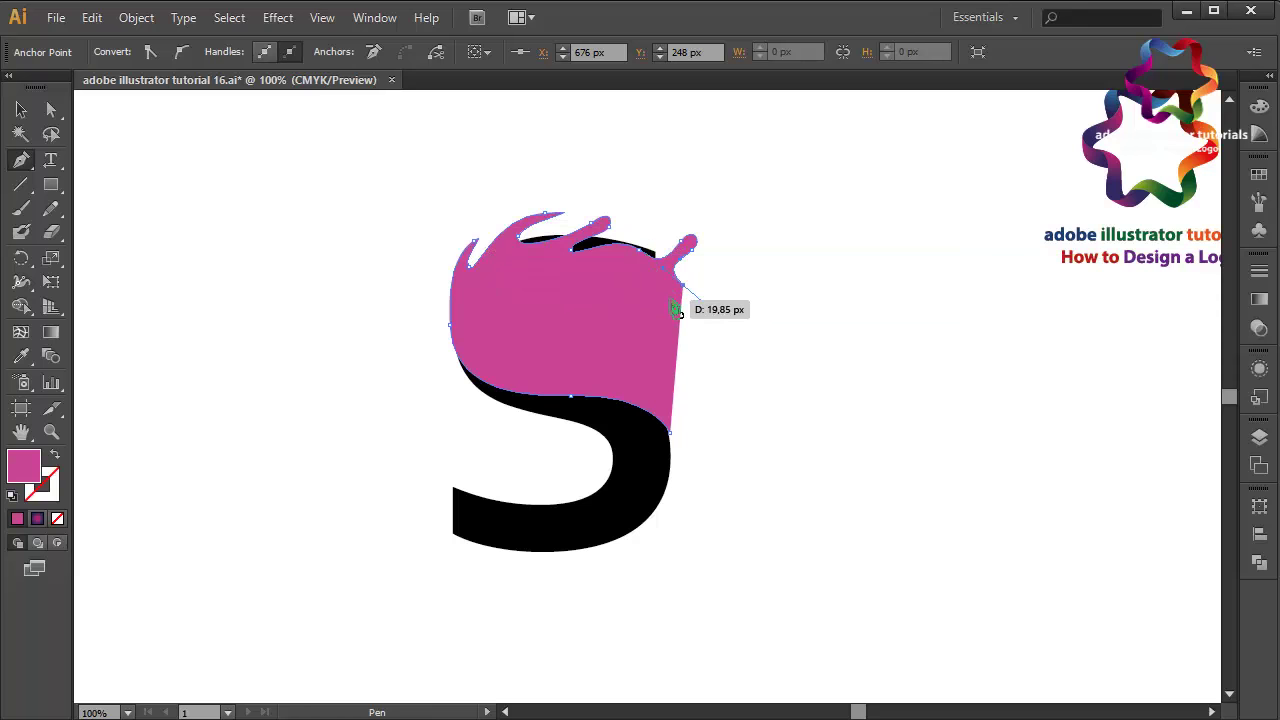
pyautogui.click(675, 308)
pyautogui.moveTo(668, 298); pyautogui.dragTo(550, 352)
pyautogui.moveTo(563, 263); pyautogui.dragTo(681, 535)
# - Separate the pink splash shape from the letter S, placing the letter on the left and the splash beside it on the right
pyautogui.click(21, 110)
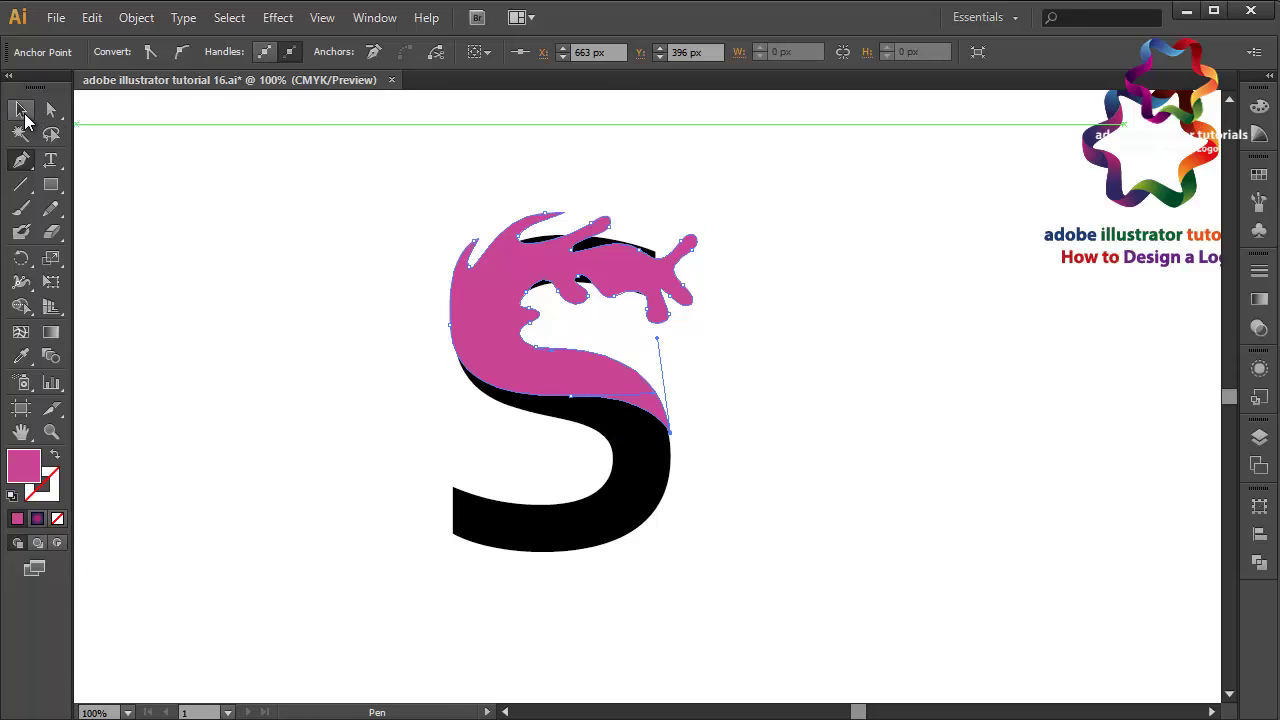
pyautogui.click(220, 196)
pyautogui.click(546, 328)
pyautogui.click(556, 367)
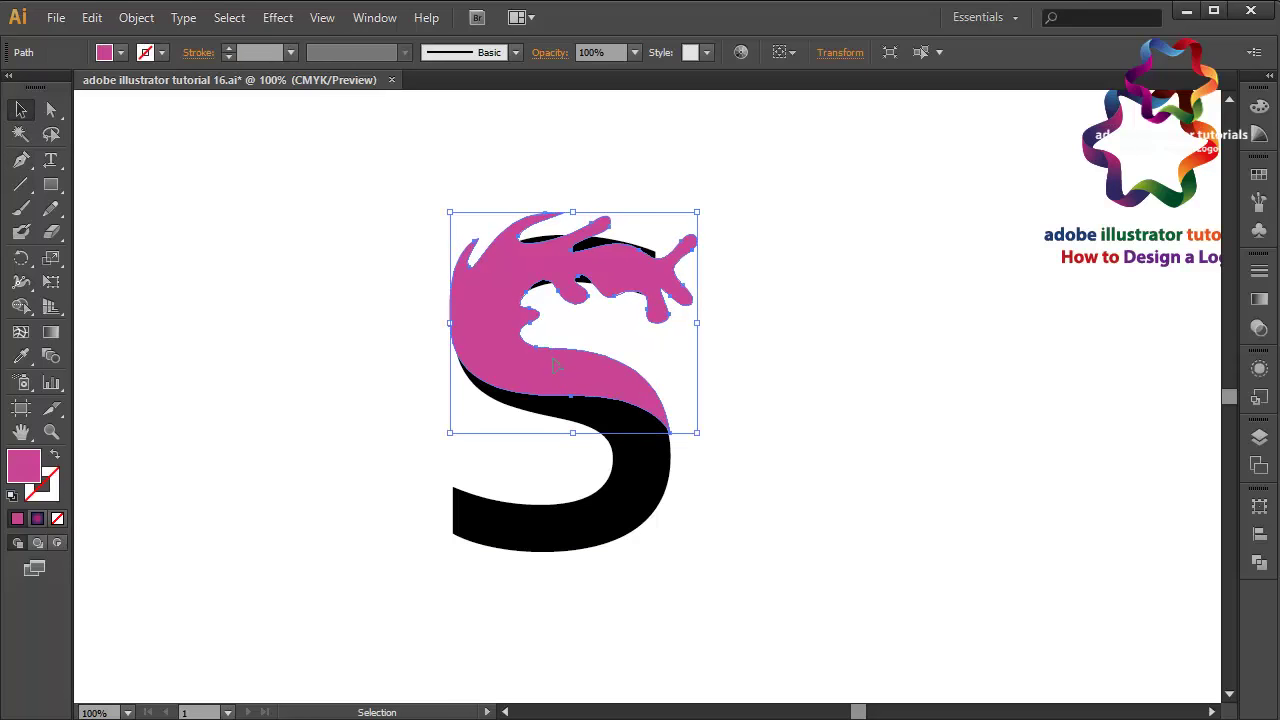
pyautogui.moveTo(556, 367); pyautogui.dragTo(809, 396)
pyautogui.moveTo(643, 421); pyautogui.dragTo(474, 422)
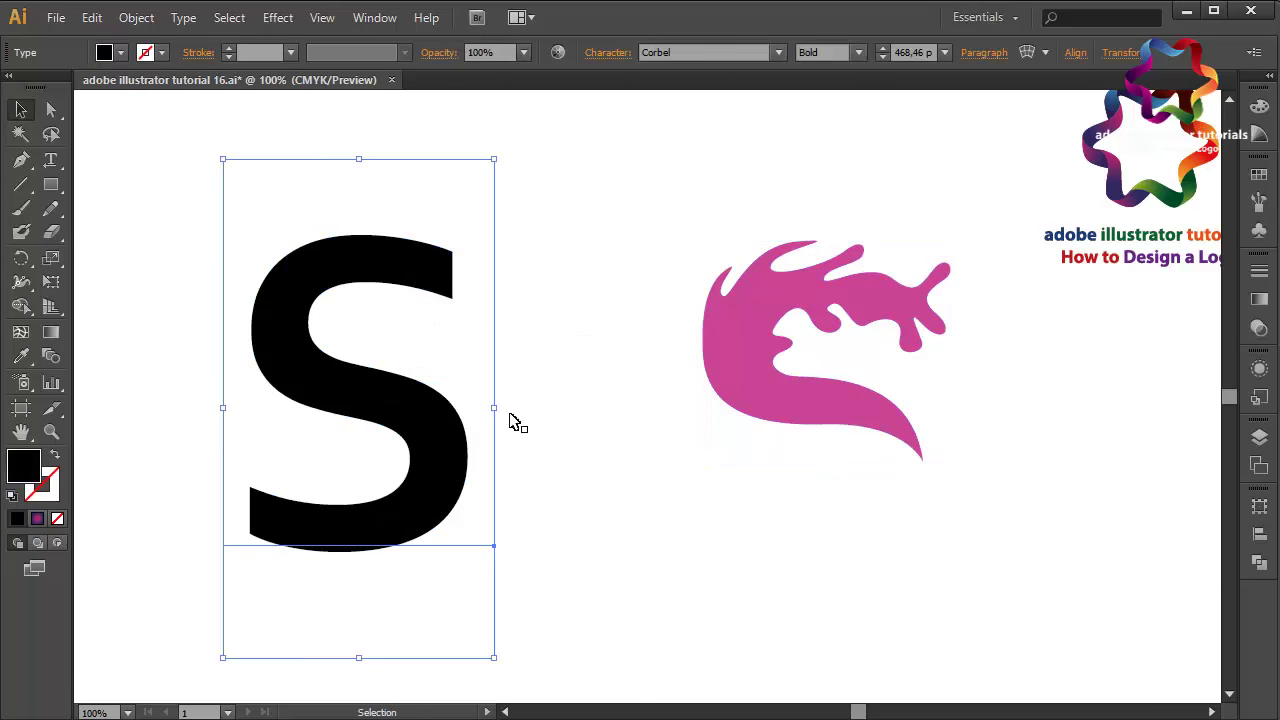
pyautogui.moveTo(857, 428); pyautogui.dragTo(749, 457)
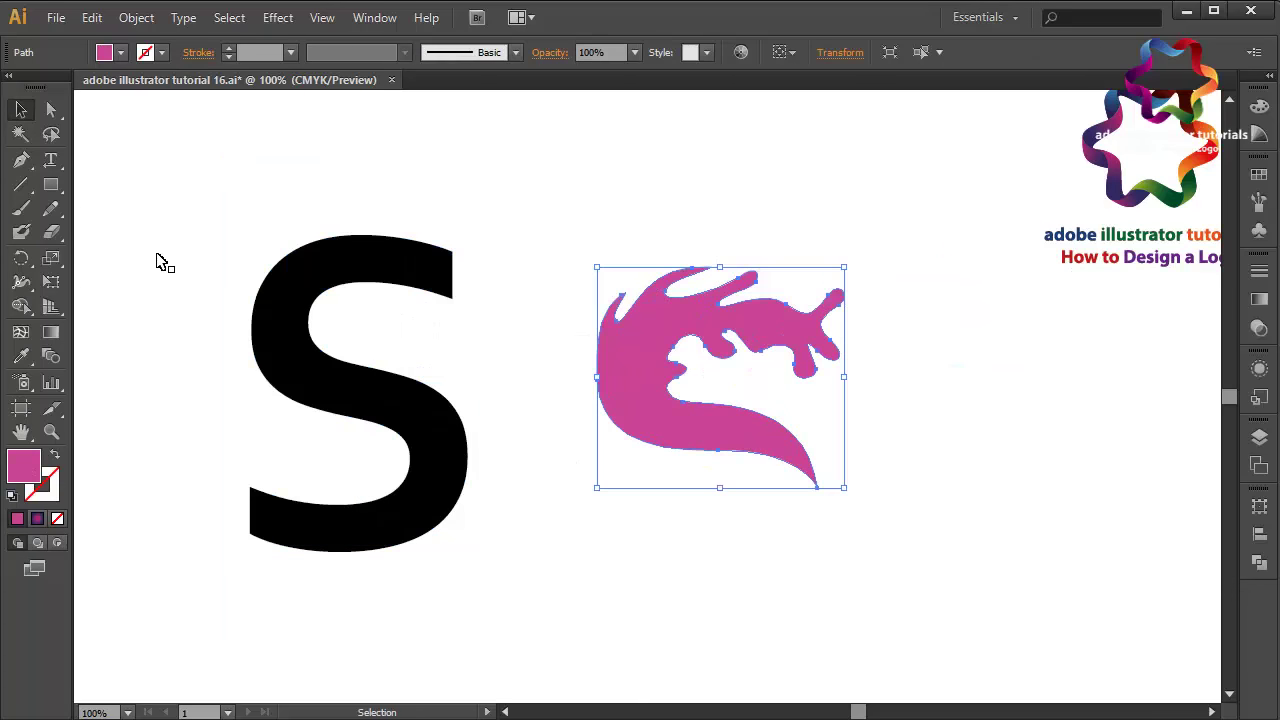
# - Draw nine small pink circles of varying sizes with the Ellipse tool as droplets around the splash tips
pyautogui.moveTo(53, 192); pyautogui.dragTo(100, 241)
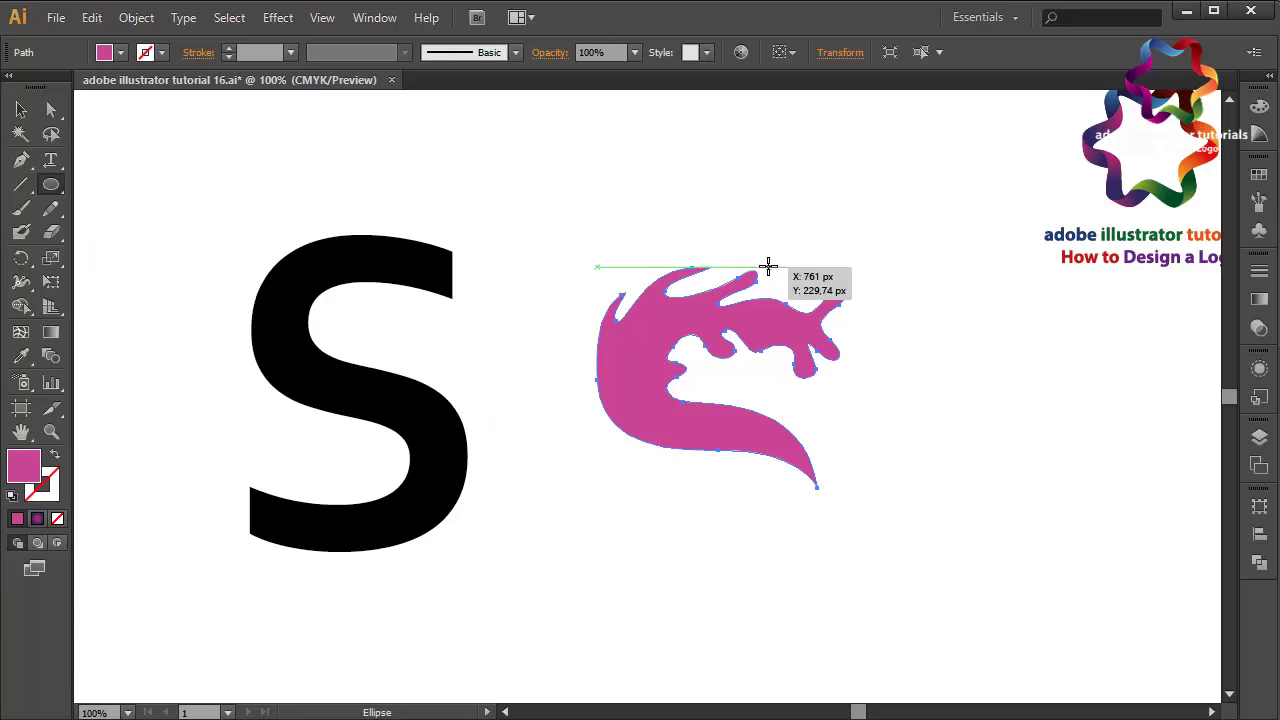
pyautogui.moveTo(776, 274); pyautogui.dragTo(783, 281)
pyautogui.moveTo(752, 370); pyautogui.dragTo(758, 376)
pyautogui.moveTo(722, 257); pyautogui.dragTo(729, 262)
pyautogui.moveTo(623, 277); pyautogui.dragTo(638, 291)
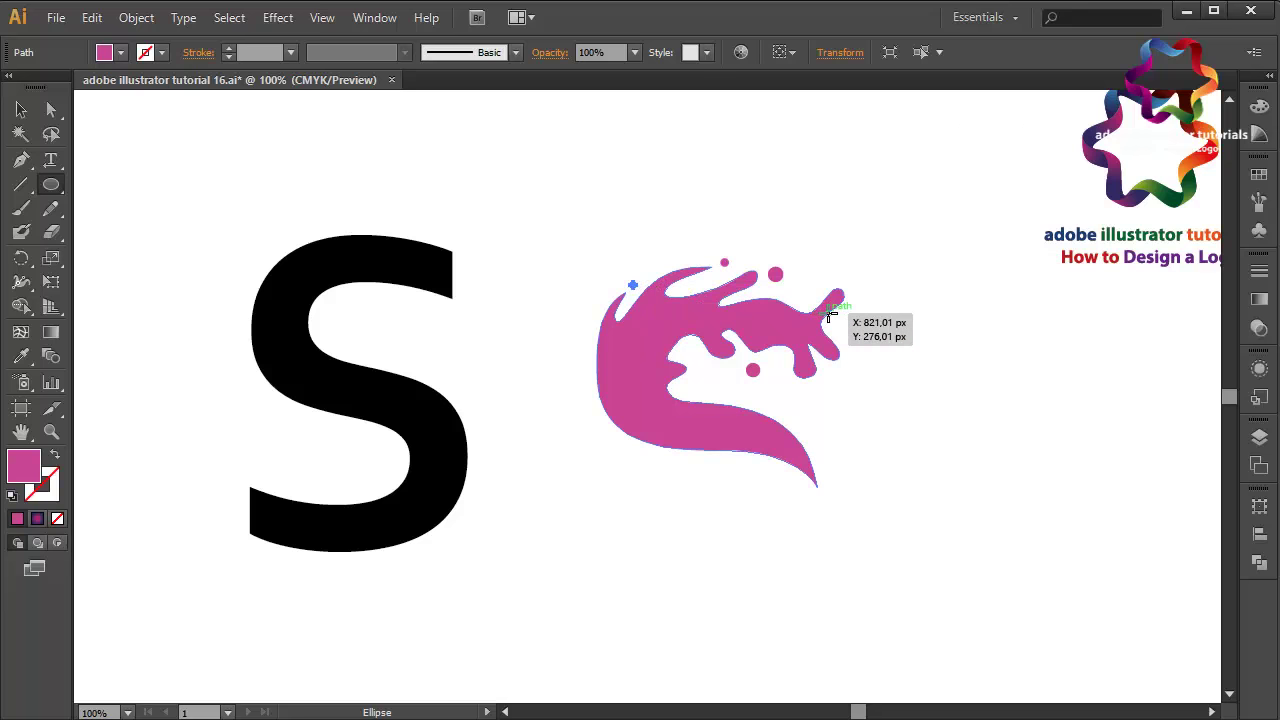
pyautogui.moveTo(840, 319); pyautogui.dragTo(861, 340)
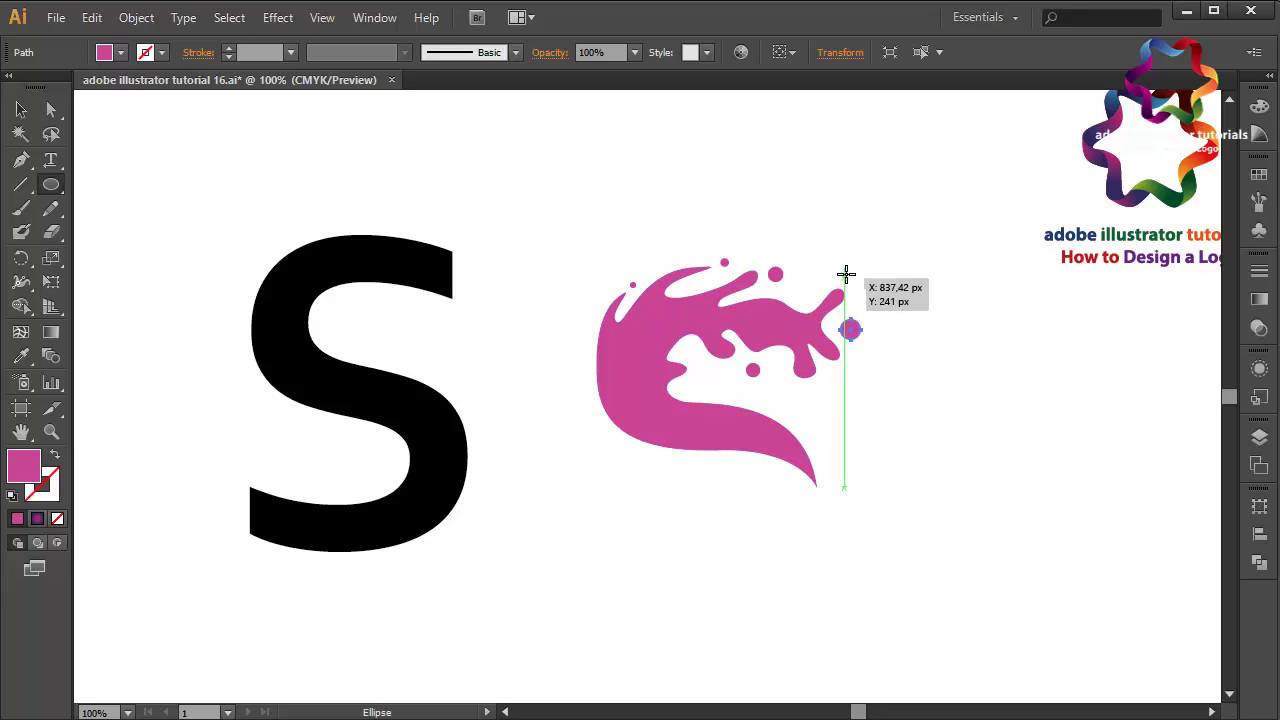
pyautogui.moveTo(848, 262); pyautogui.dragTo(808, 297)
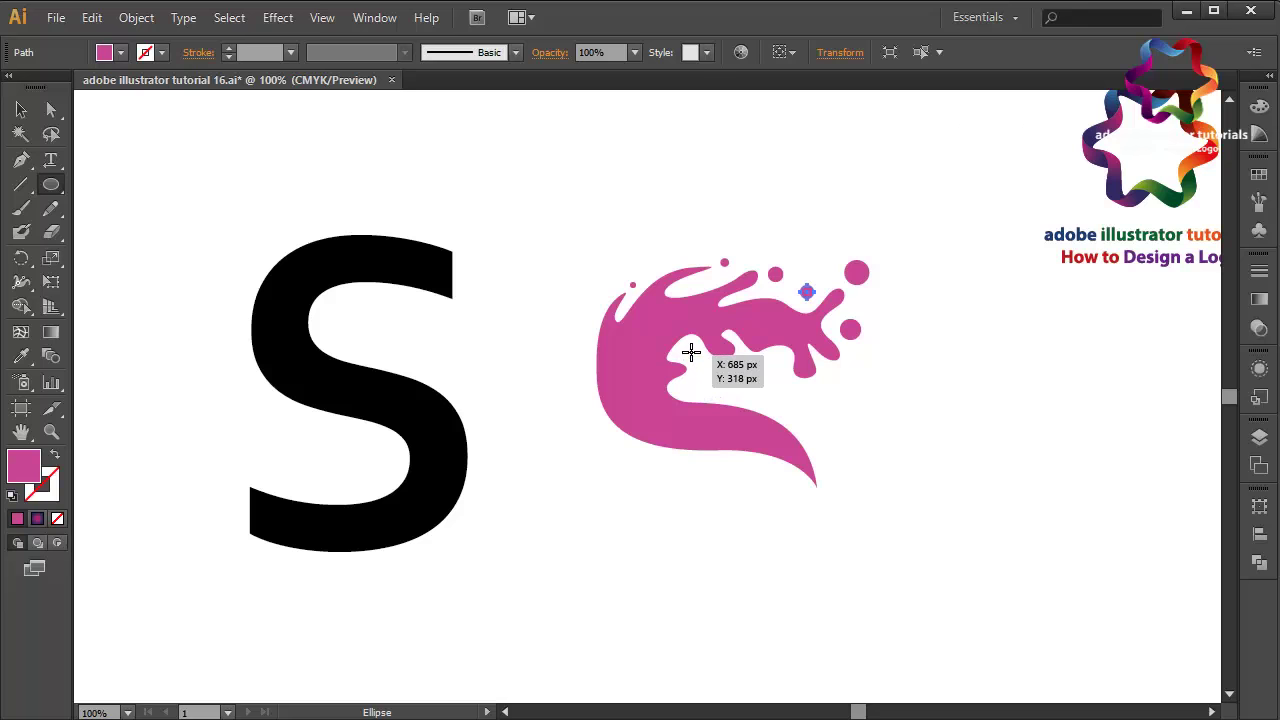
pyautogui.moveTo(692, 354); pyautogui.dragTo(697, 360)
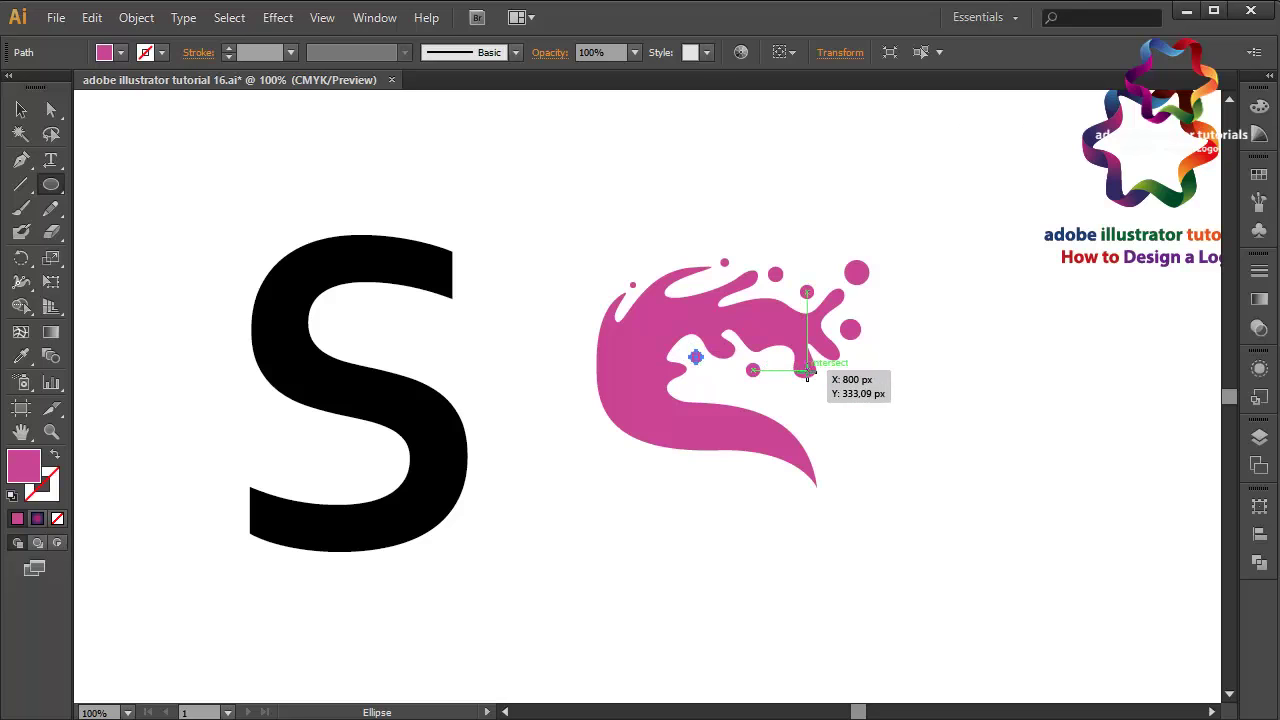
pyautogui.moveTo(831, 372); pyautogui.dragTo(841, 380)
# - Reshape the splash's left edge by adjusting its anchor point so the curve bulges slightly outward, and deselect it
pyautogui.click(21, 110)
pyautogui.click(606, 343)
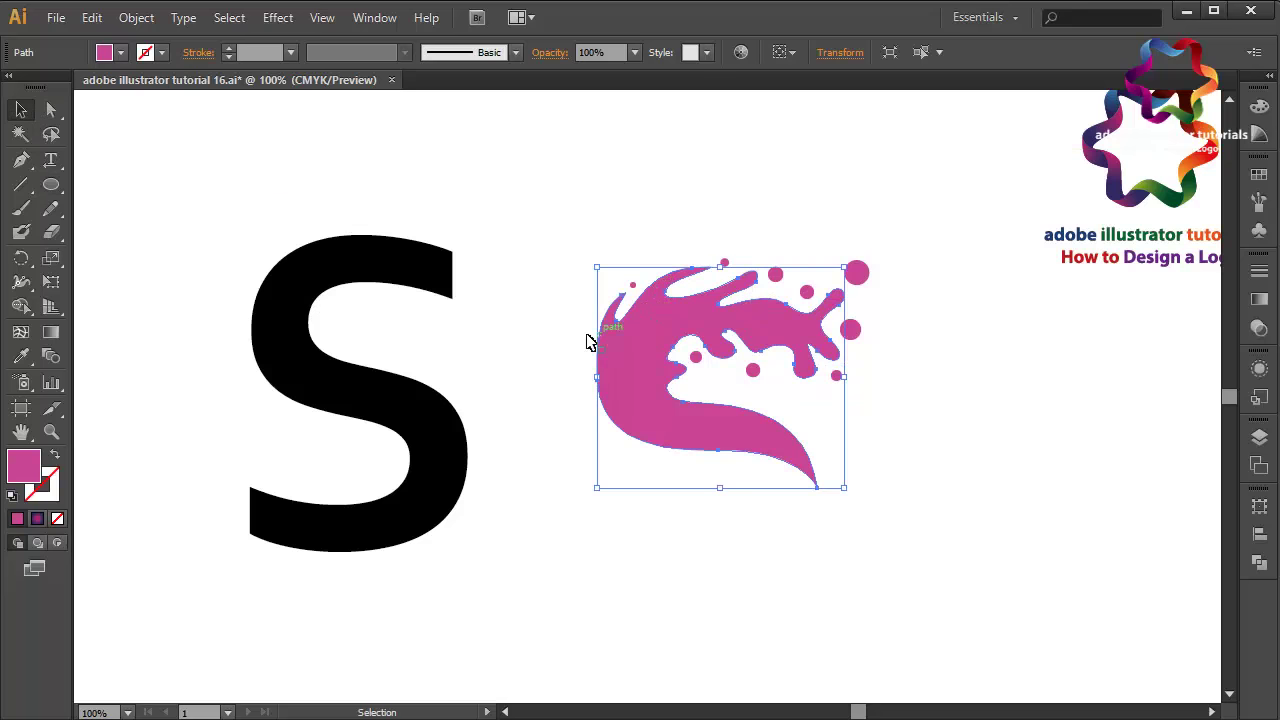
pyautogui.click(51, 110)
pyautogui.click(600, 380)
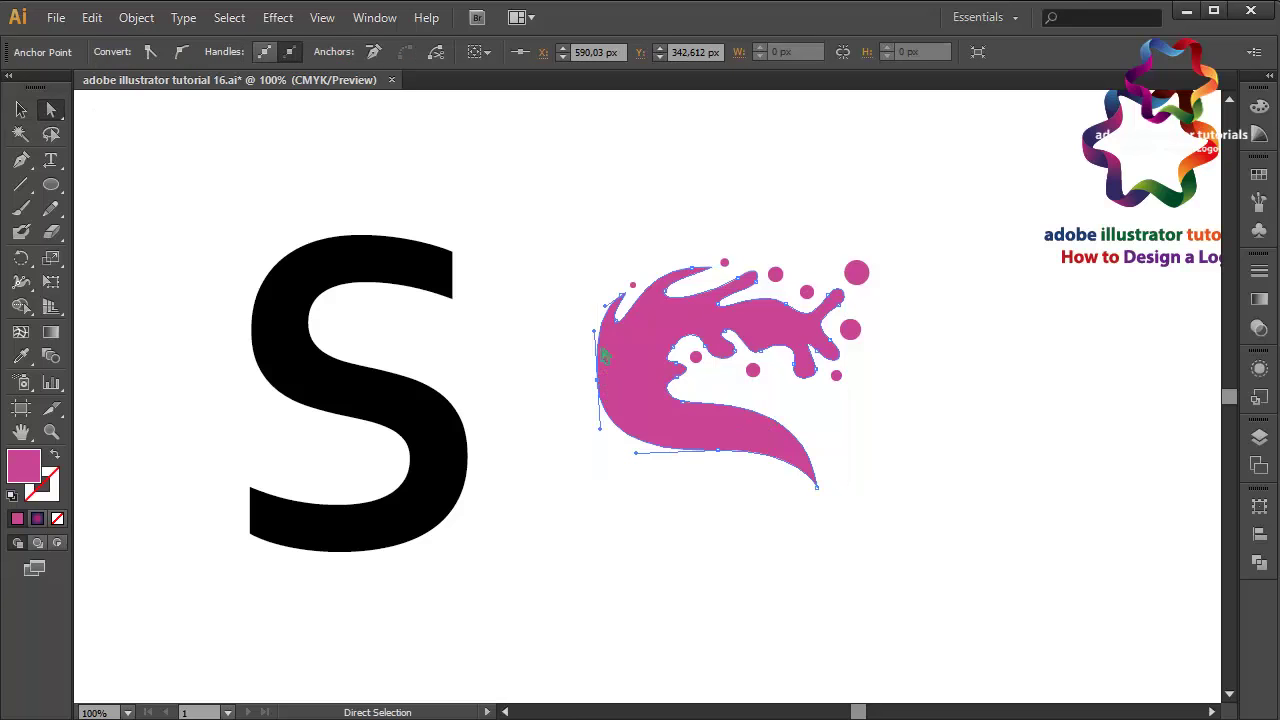
pyautogui.moveTo(593, 337); pyautogui.dragTo(594, 398)
pyautogui.click(617, 491)
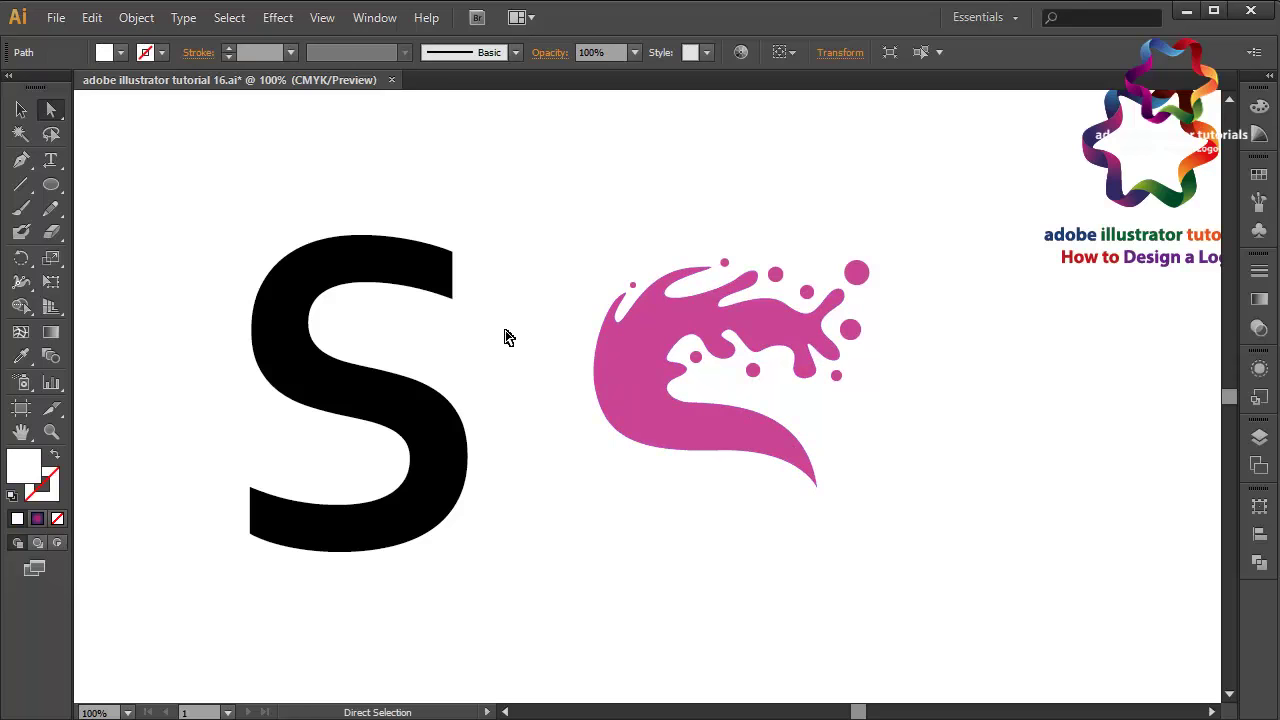
# - Select the splash shape together with all the droplet circles and group them
pyautogui.click(22, 110)
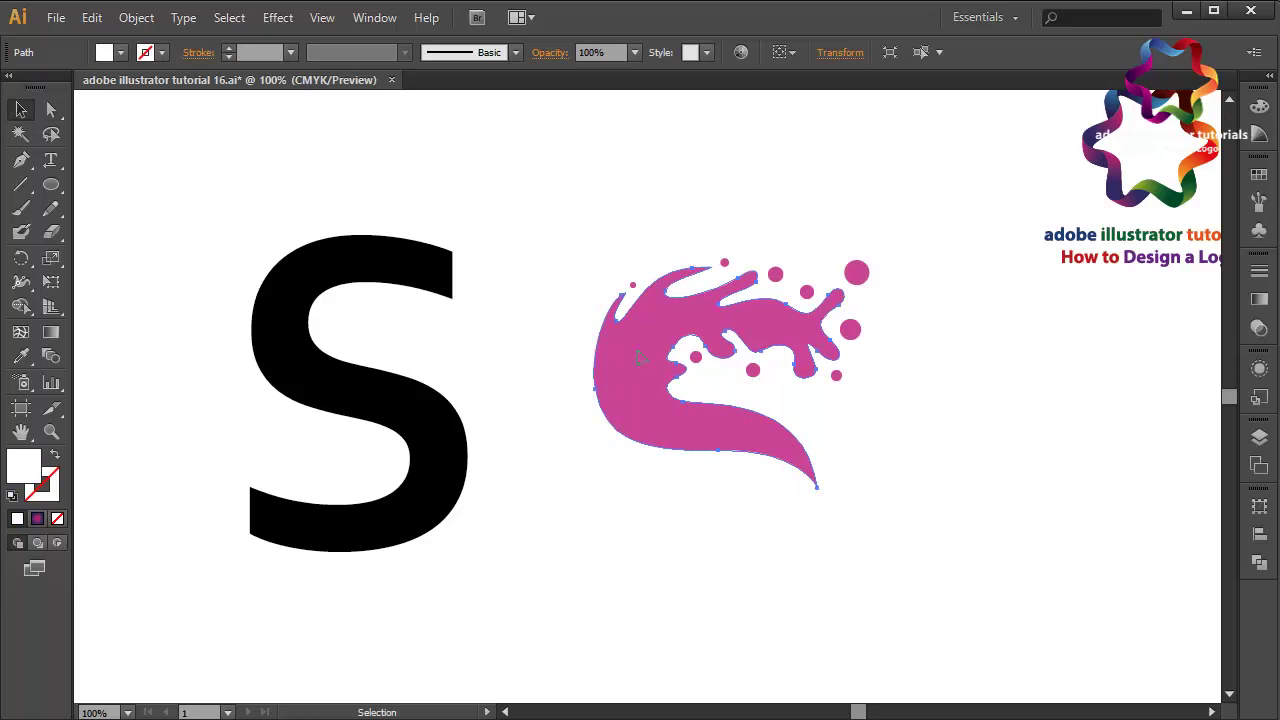
pyautogui.click(632, 290)
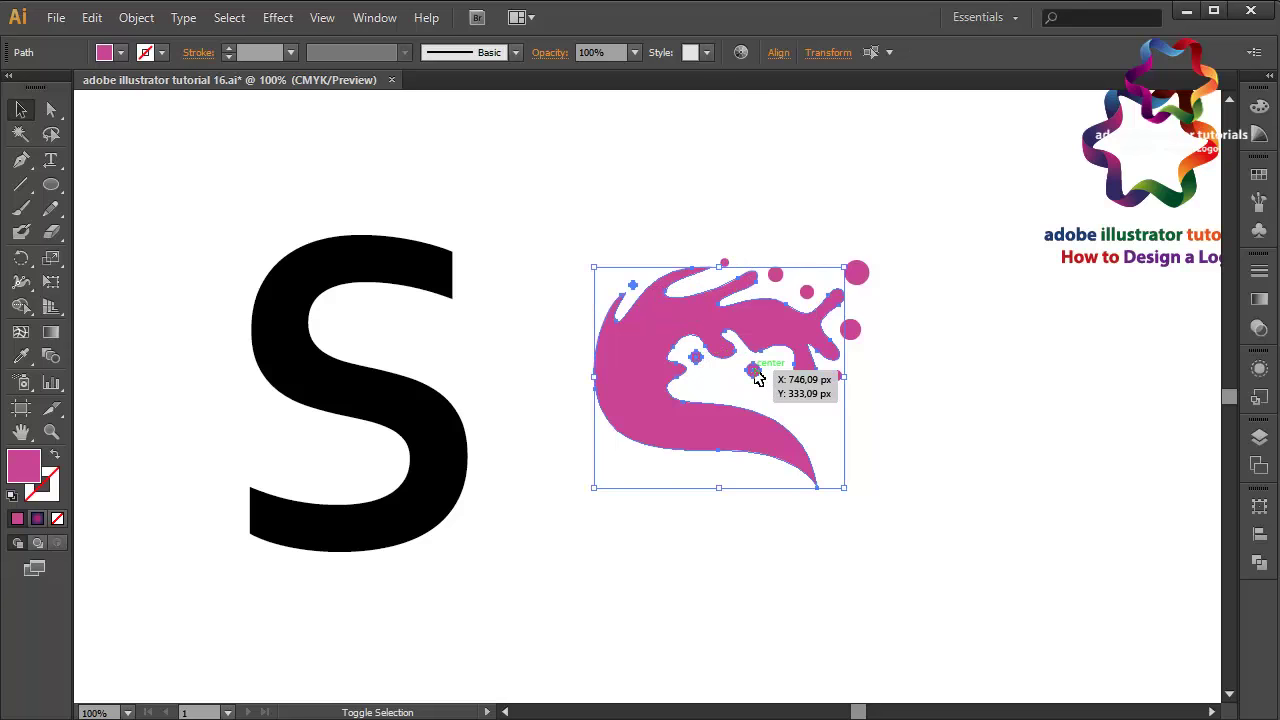
pyautogui.keyDown('shift'); pyautogui.click(852, 335); pyautogui.keyUp('shift')
pyautogui.keyDown('shift'); pyautogui.click(857, 283); pyautogui.keyUp('shift')
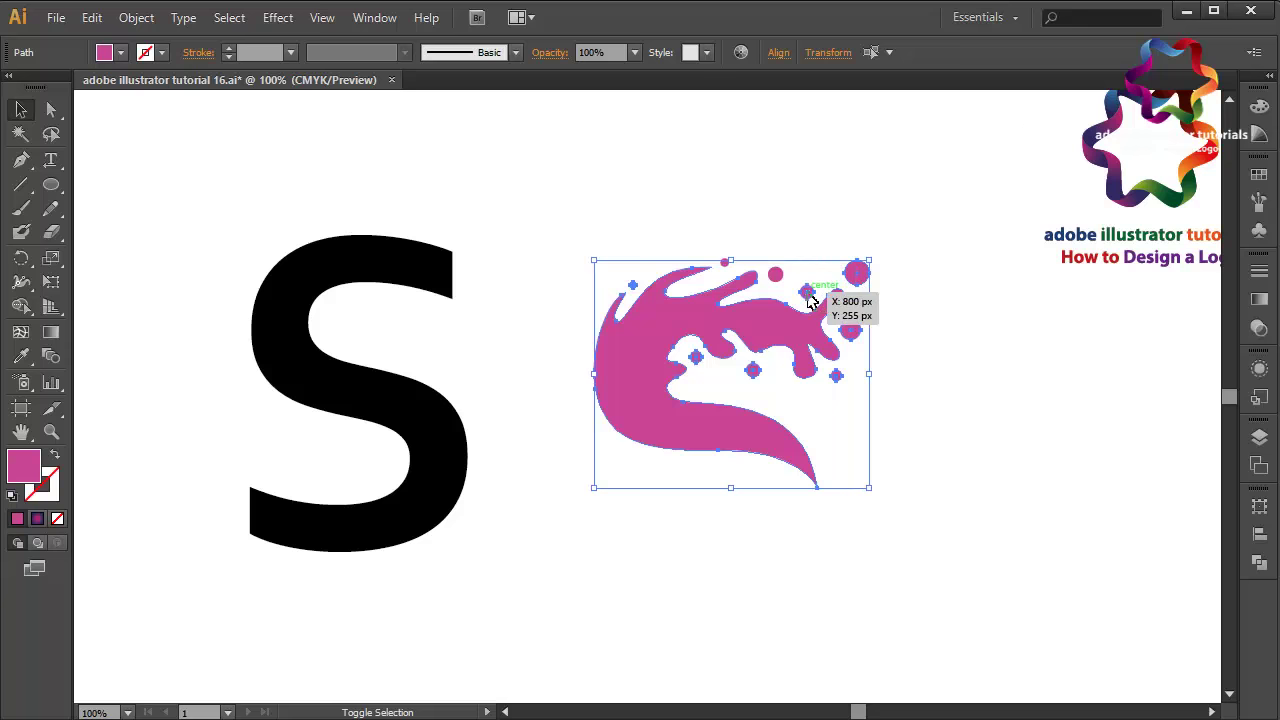
pyautogui.rightClick(725, 267)
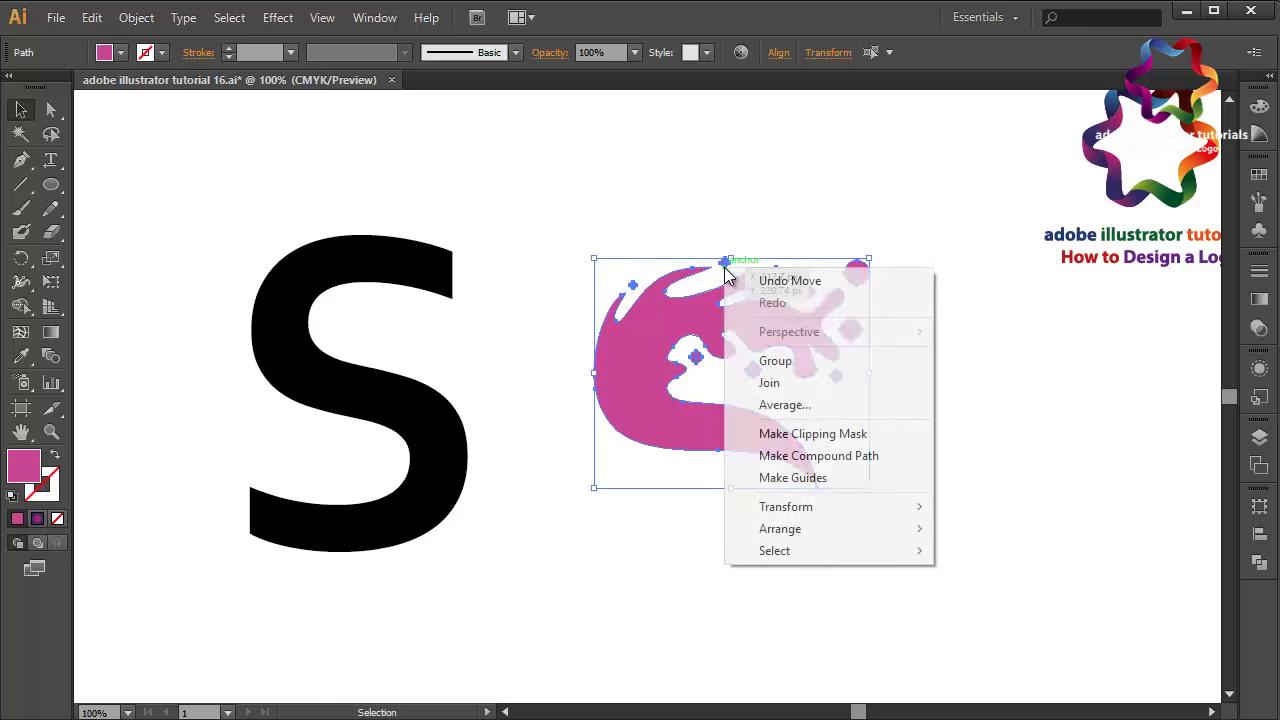
pyautogui.click(770, 361)
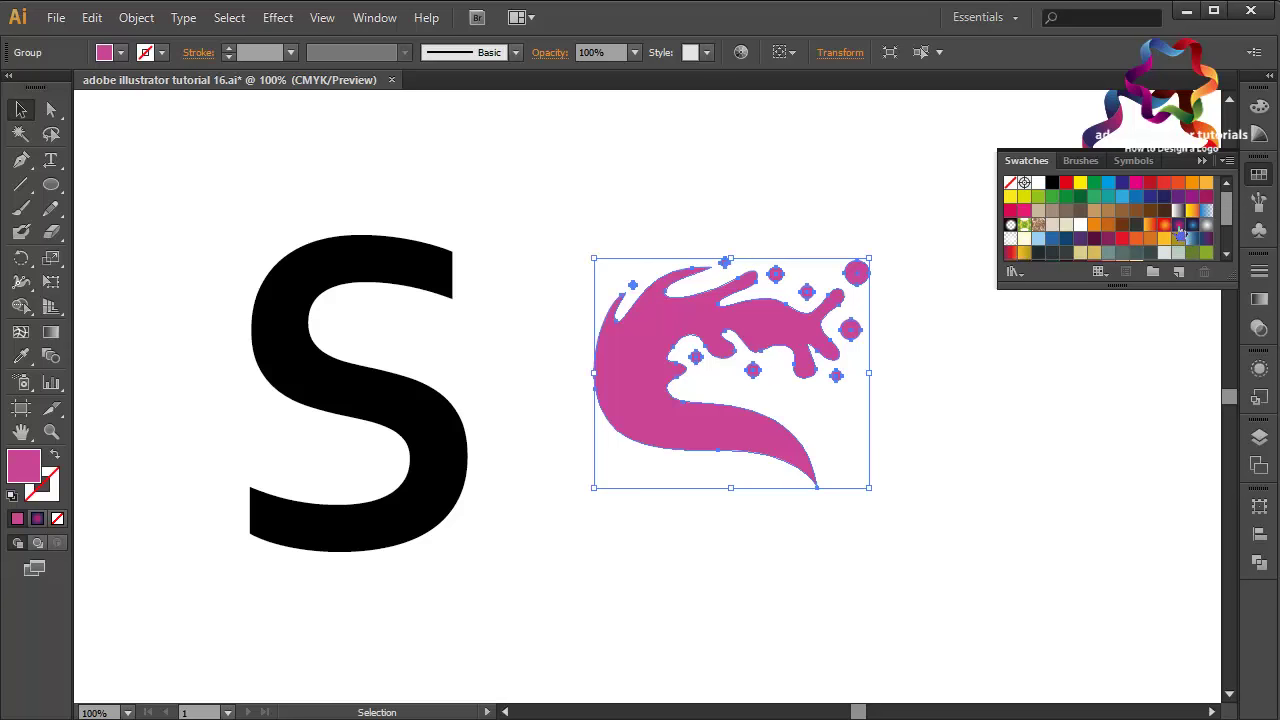
# - Fill the splash group with the magenta-to-purple radial gradient and redirect it so magenta at the upper-right droplets fades to purple at the lower left
pyautogui.click(1179, 225)
pyautogui.click(1230, 160)
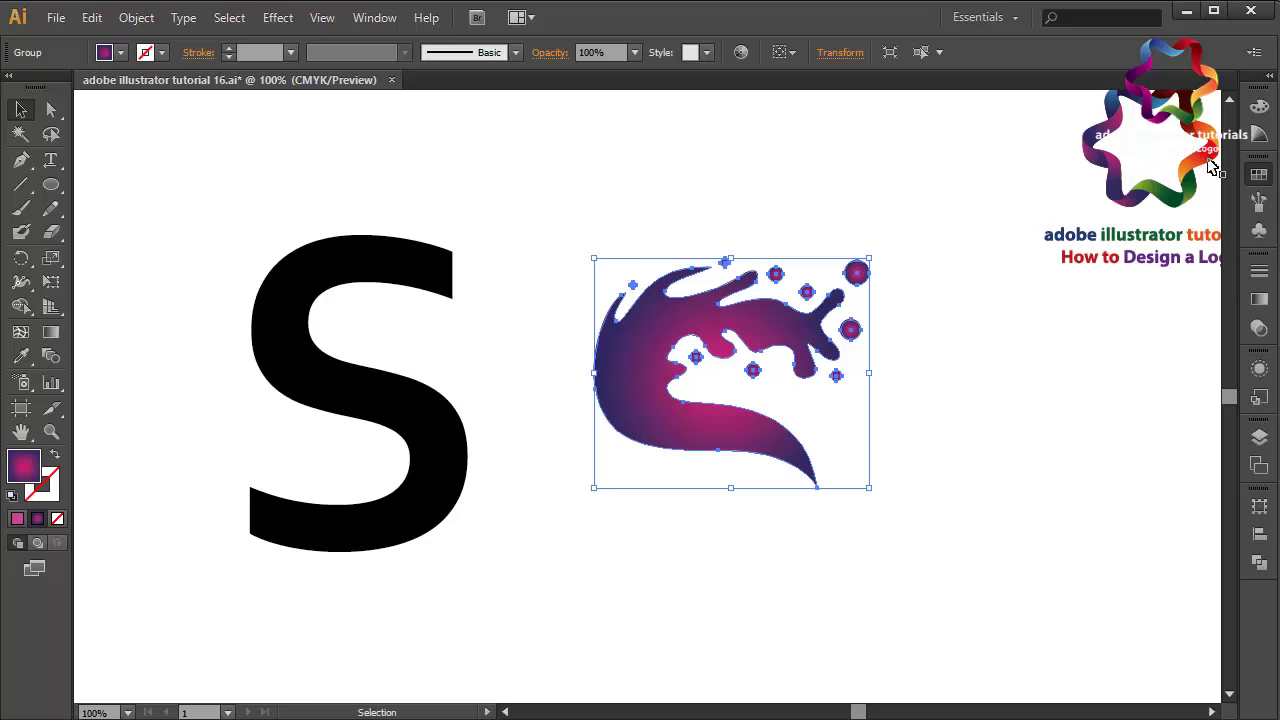
pyautogui.click(53, 333)
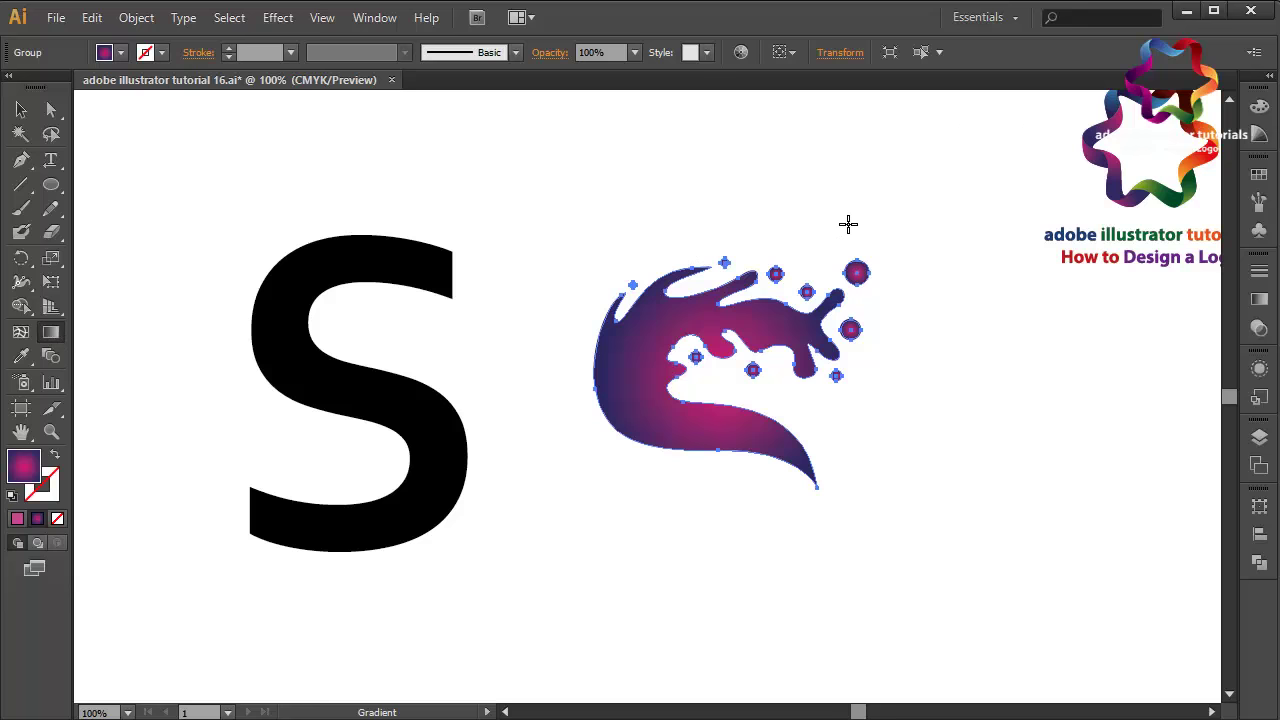
pyautogui.moveTo(850, 222); pyautogui.dragTo(680, 473)
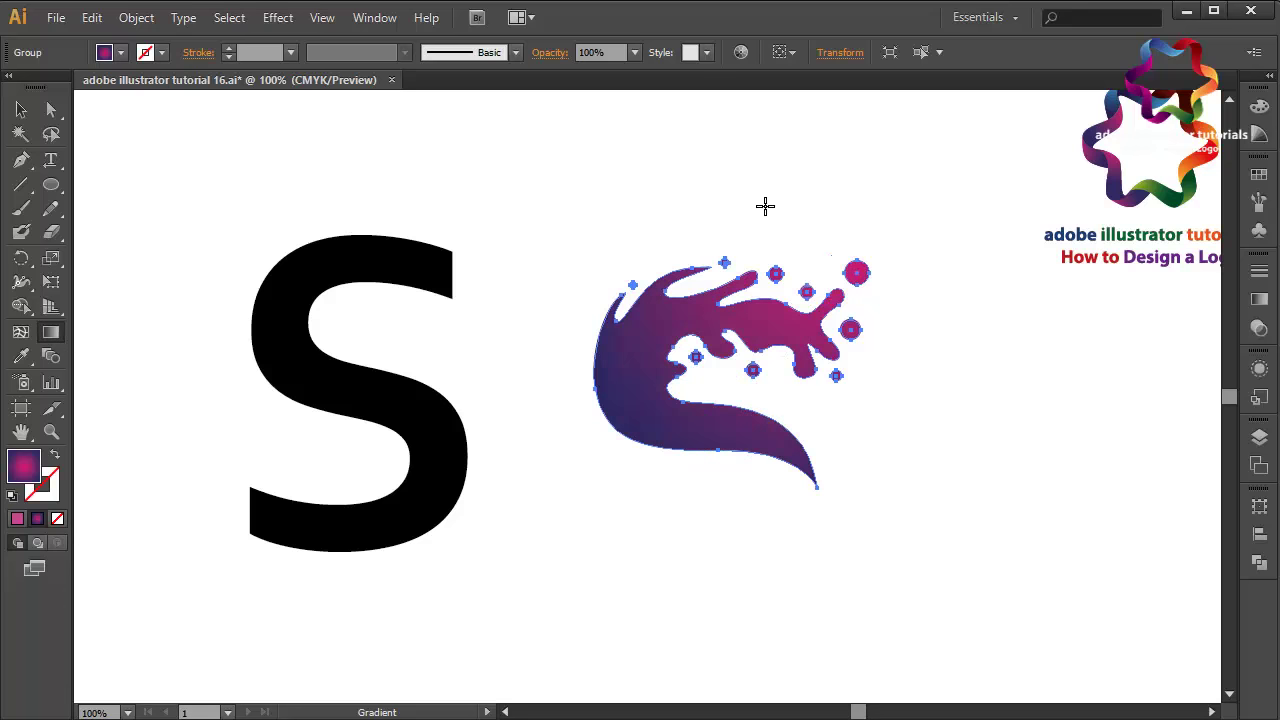
pyautogui.moveTo(799, 217); pyautogui.dragTo(737, 545)
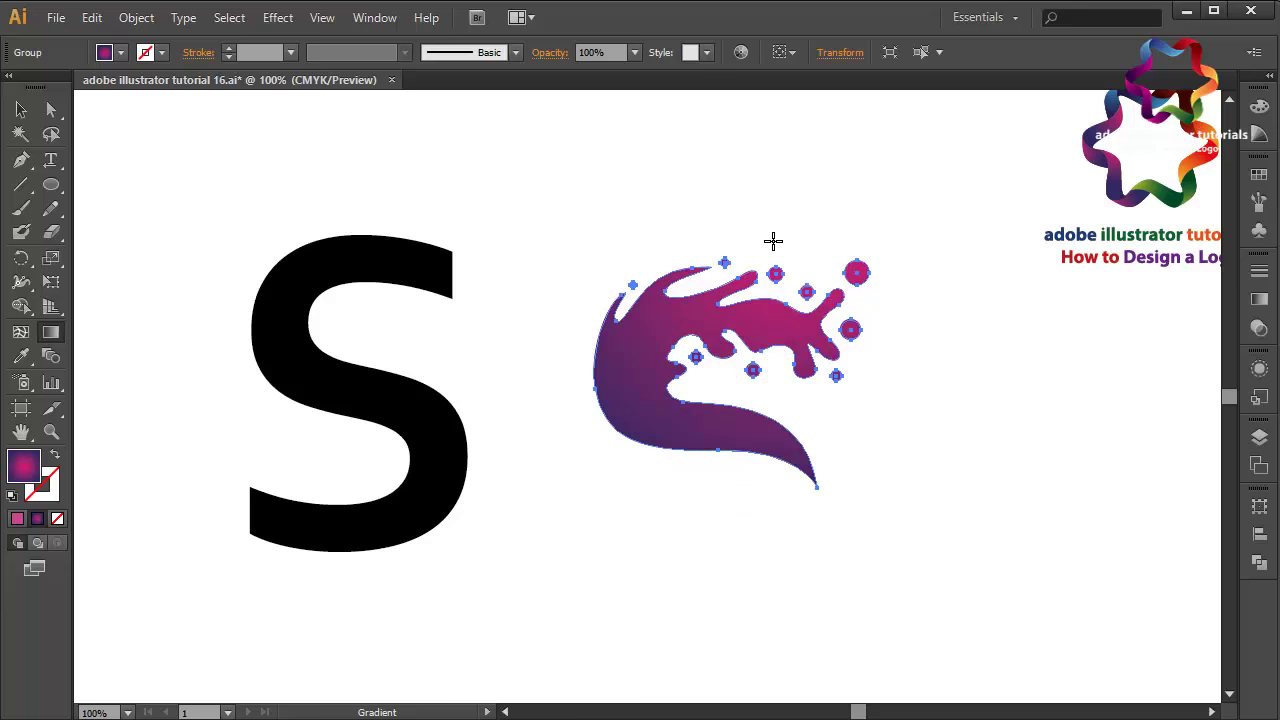
pyautogui.moveTo(792, 221); pyautogui.dragTo(688, 540)
pyautogui.click(21, 109)
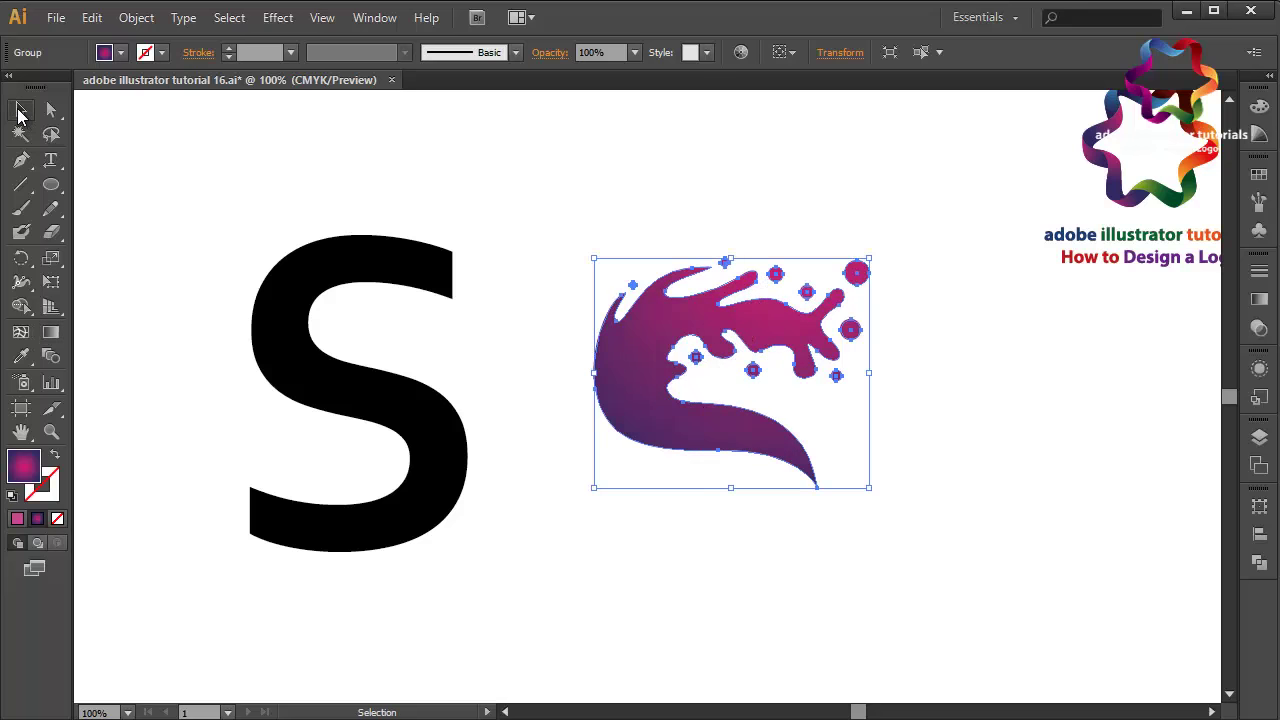
# - Move the splash group up beside the black letter S and paste a copy of it in front
pyautogui.moveTo(620, 360); pyautogui.dragTo(280, 325)
pyautogui.moveTo(435, 315); pyautogui.dragTo(561, 311)
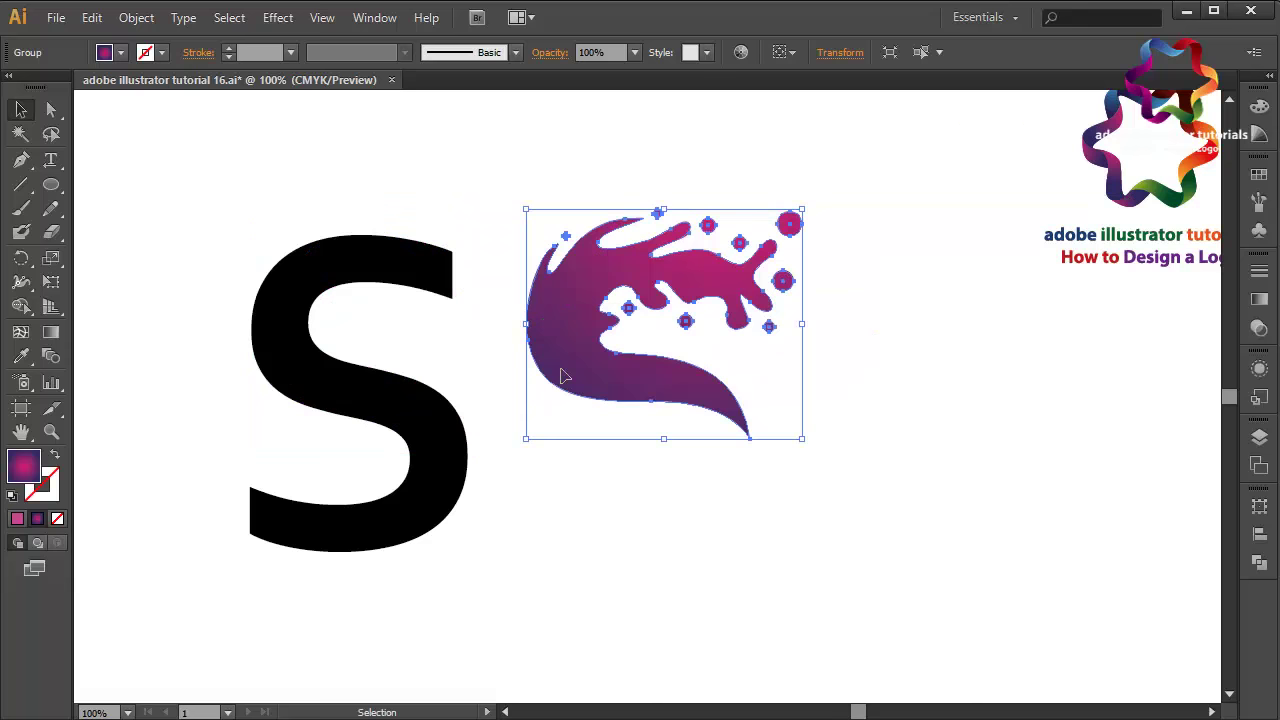
pyautogui.click(91, 17)
pyautogui.click(136, 116)
pyautogui.click(91, 17)
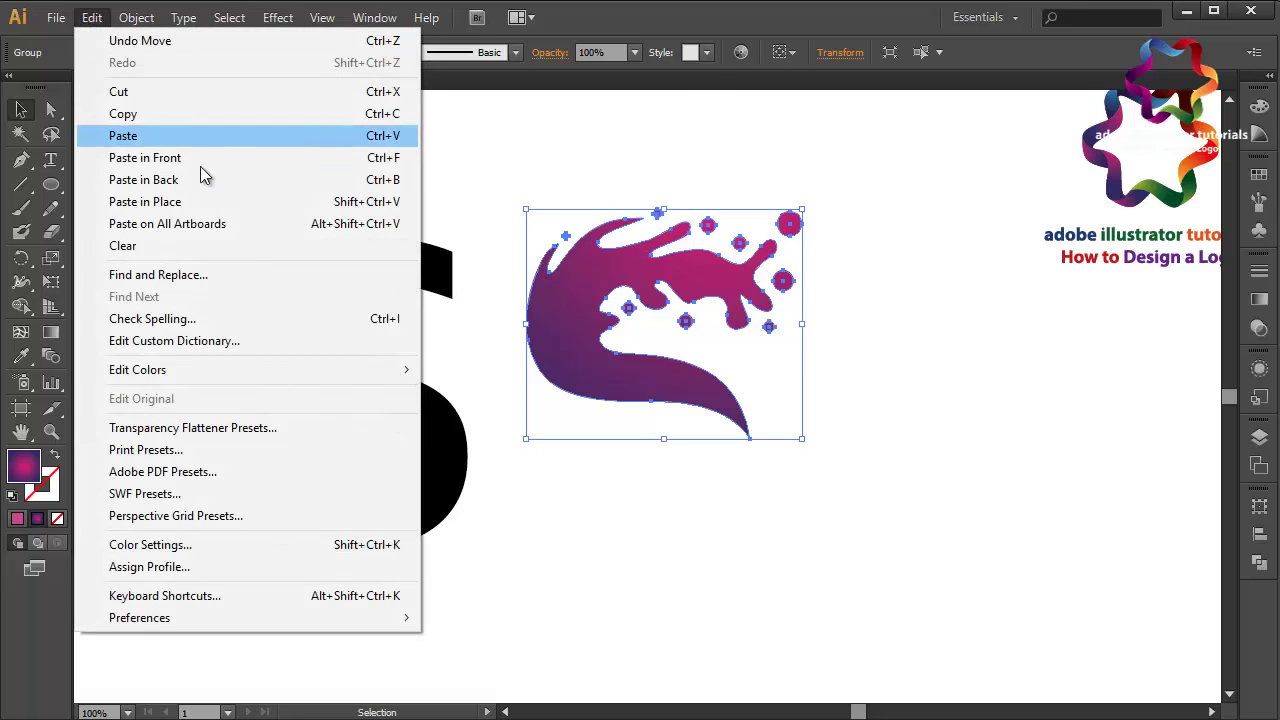
pyautogui.click(202, 160)
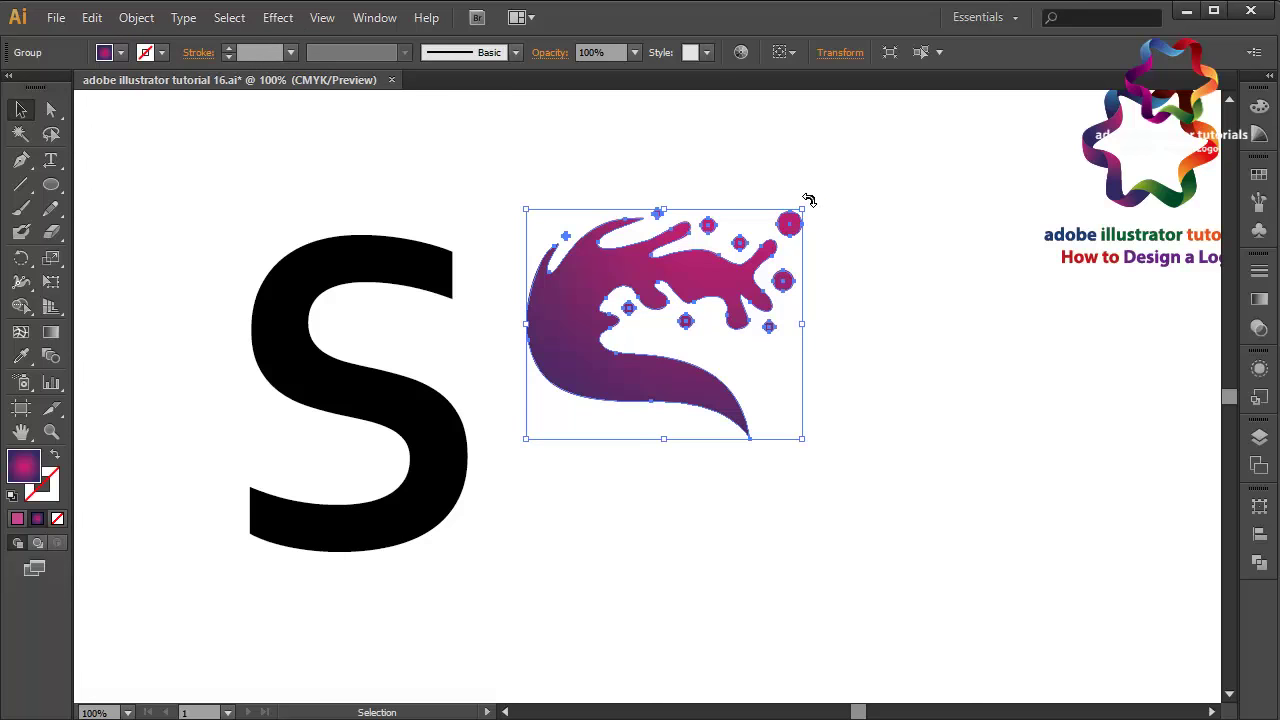
# - Rotate the copied splash 180° and move it below the original so the two halves overlap into an S, and deselect
pyautogui.moveTo(809, 200)
pyautogui.mouseDown()
pyautogui.moveTo(663, 491)
pyautogui.moveTo(480, 423)
pyautogui.moveTo(535, 456)
pyautogui.moveTo(521, 432)
pyautogui.moveTo(518, 446)
pyautogui.mouseUp()
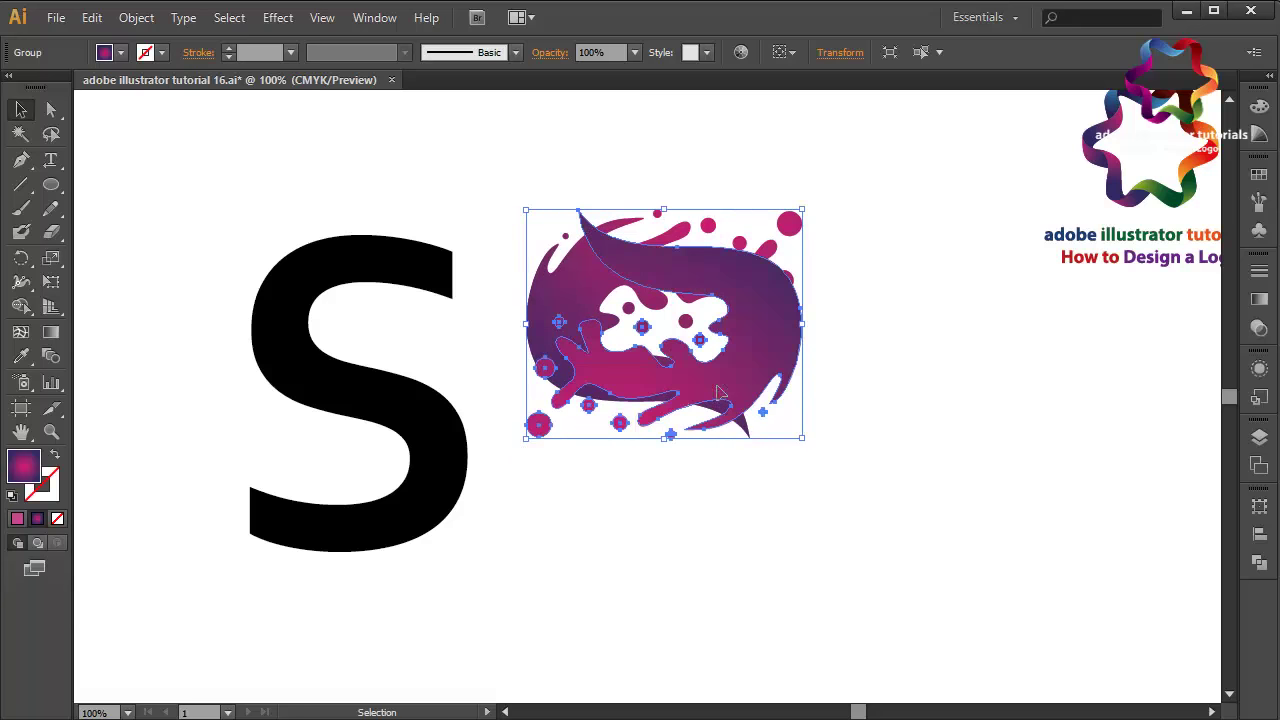
pyautogui.moveTo(773, 378); pyautogui.dragTo(719, 550)
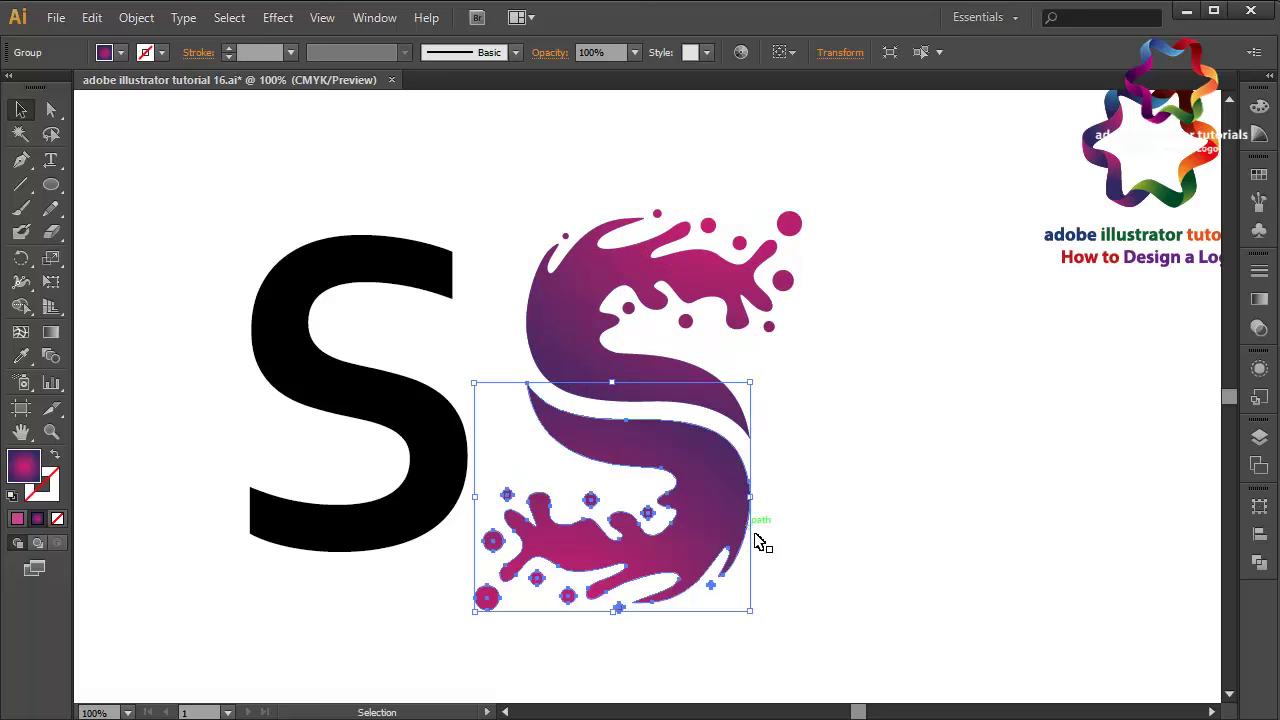
pyautogui.moveTo(724, 507); pyautogui.dragTo(718, 455)
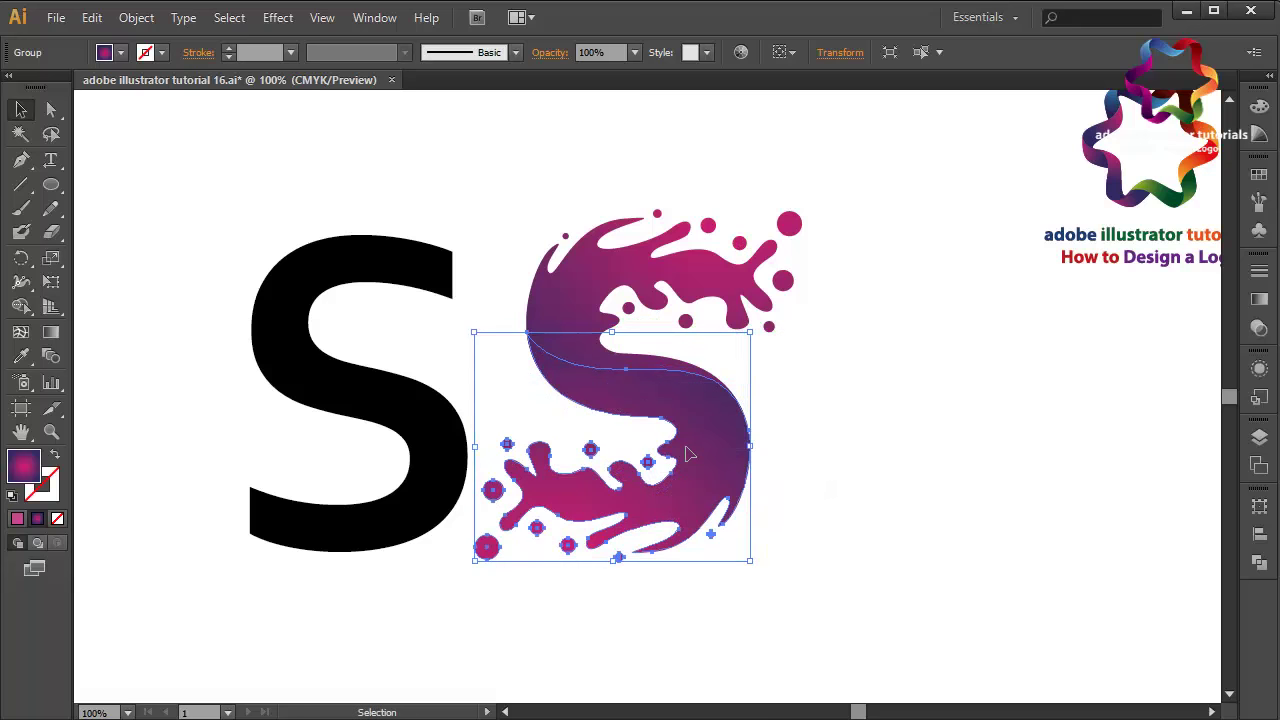
pyautogui.click(780, 374)
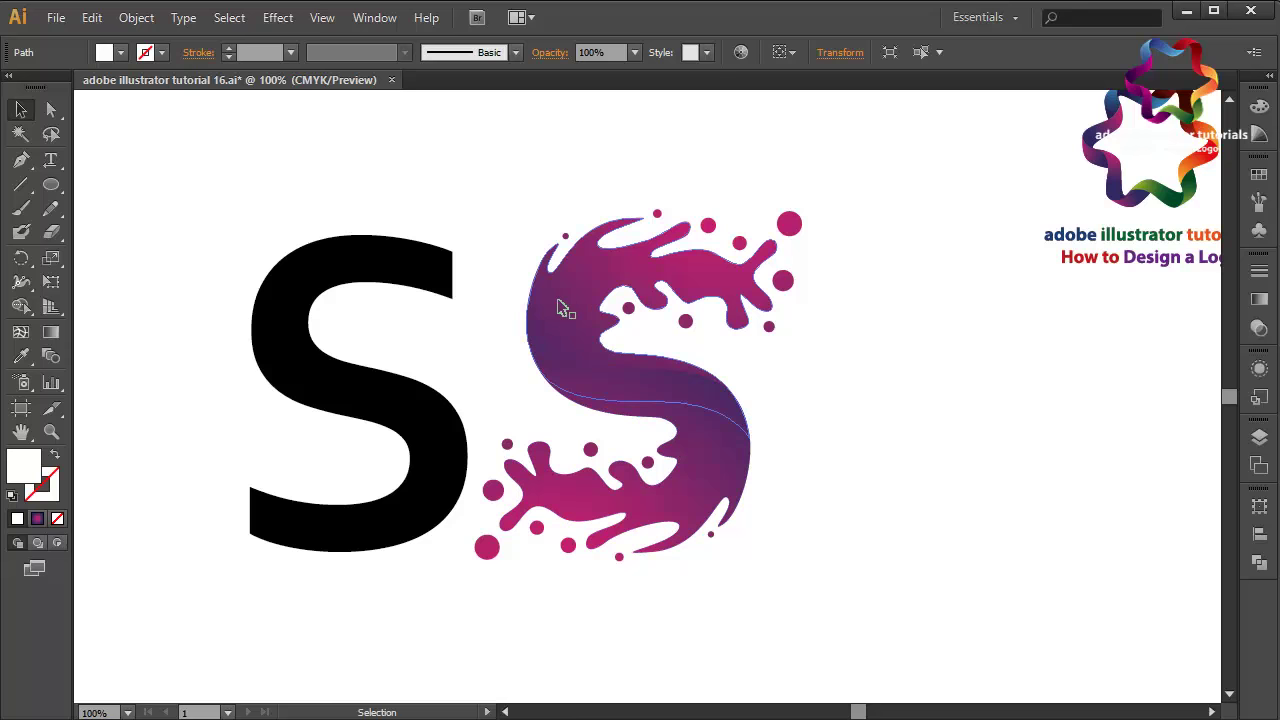
pyautogui.click(733, 422)
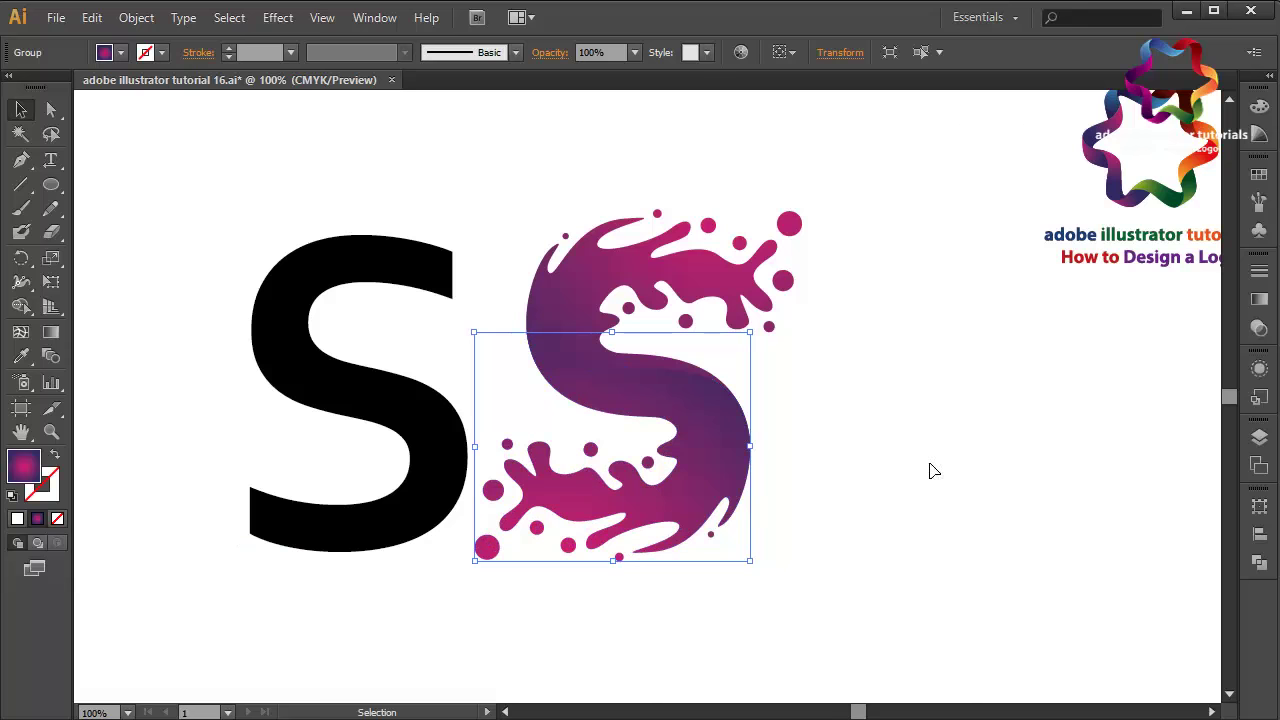
pyautogui.click(843, 423)
# - Select the lower splash half and redirect its gradient so magenta at its upper-left end fades into dark purple
pyautogui.hotkey('ctrl', '+')
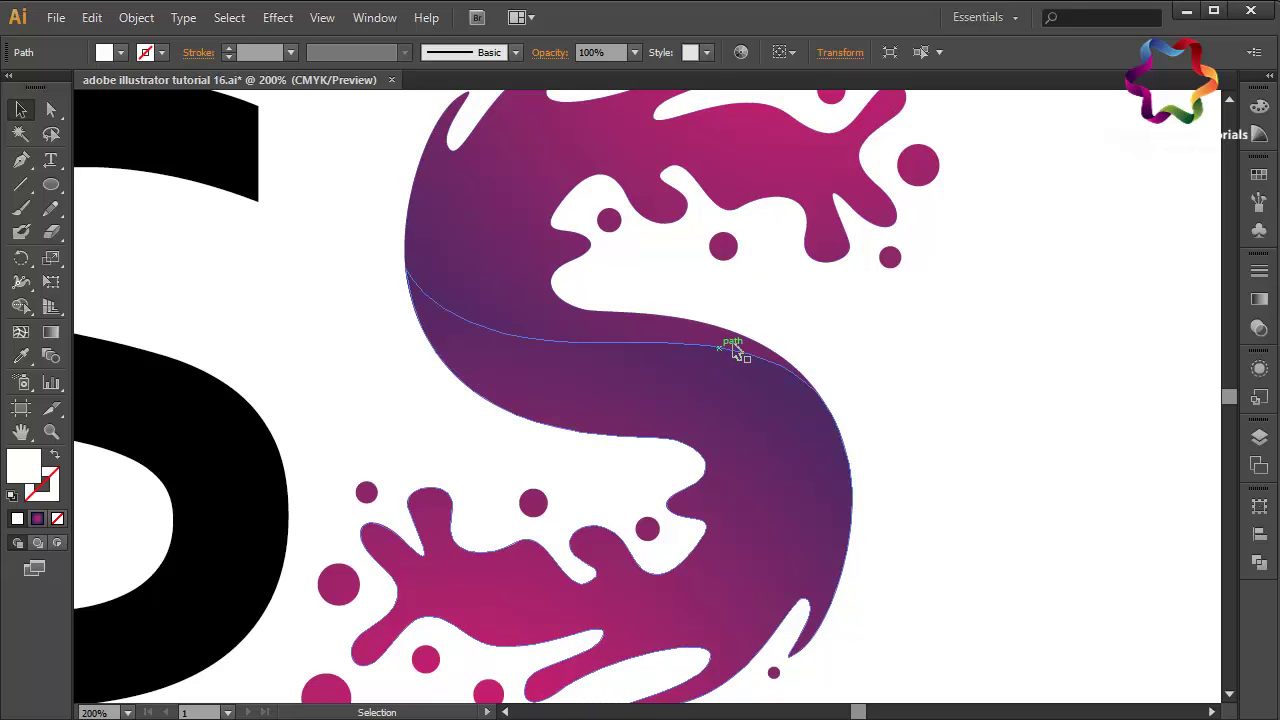
pyautogui.click(700, 385)
pyautogui.click(940, 370)
pyautogui.click(751, 371)
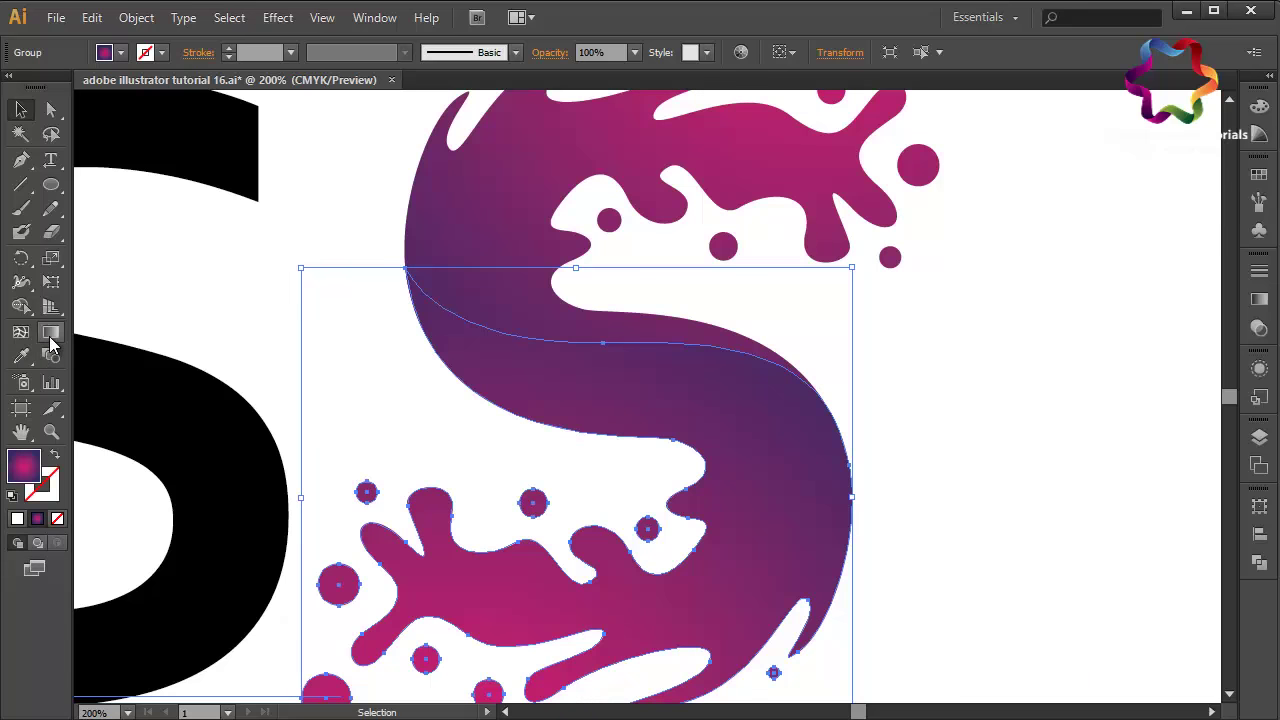
pyautogui.click(50, 340)
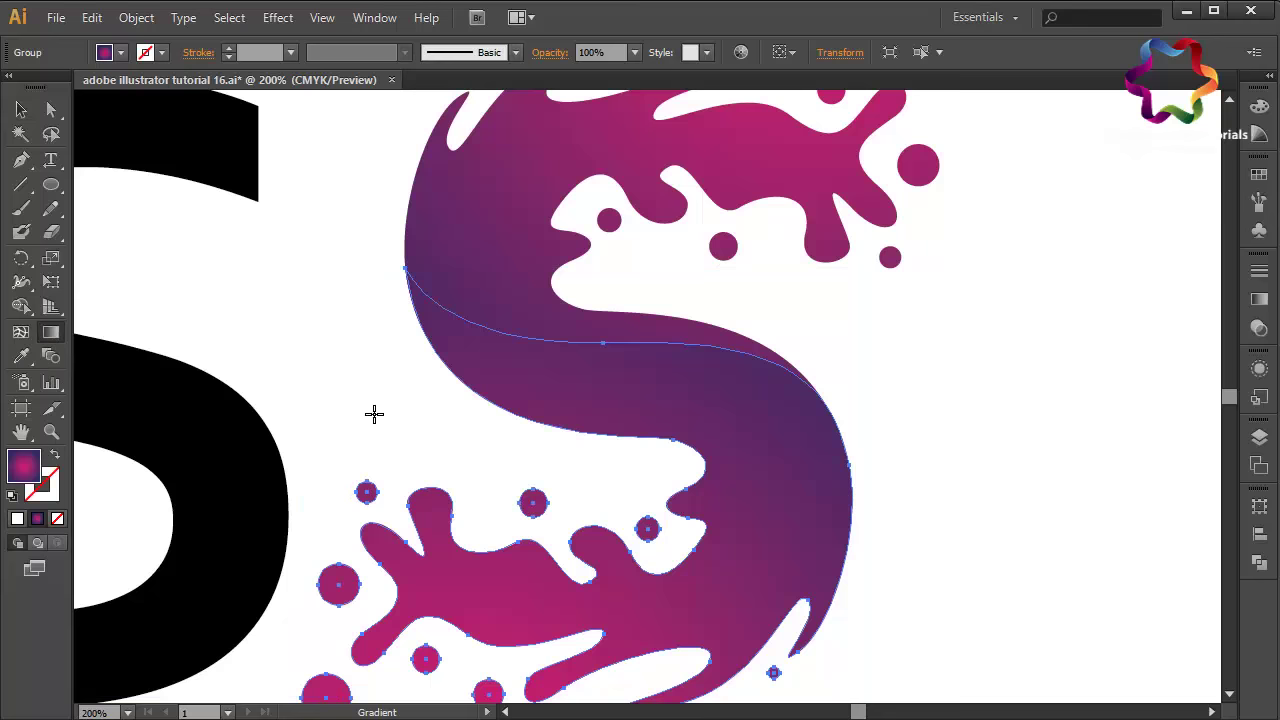
pyautogui.hotkey('ctrl', '0')
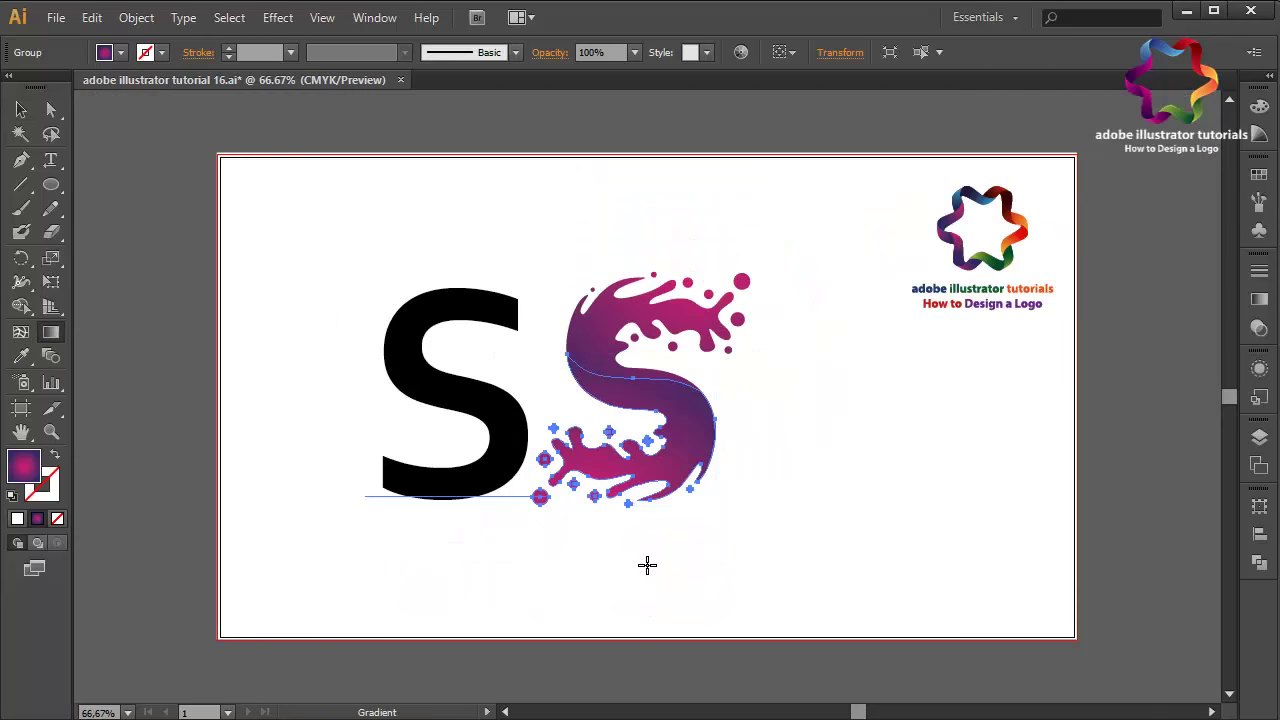
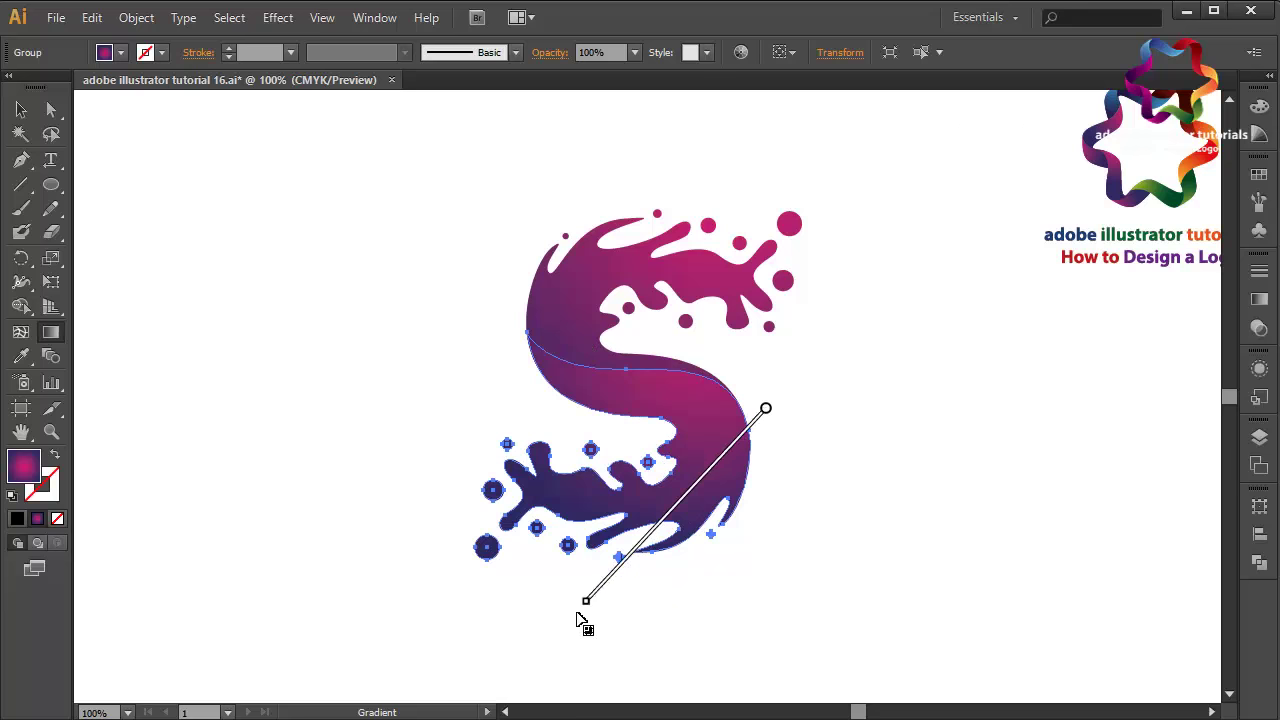
pyautogui.moveTo(766, 446); pyautogui.dragTo(634, 530)
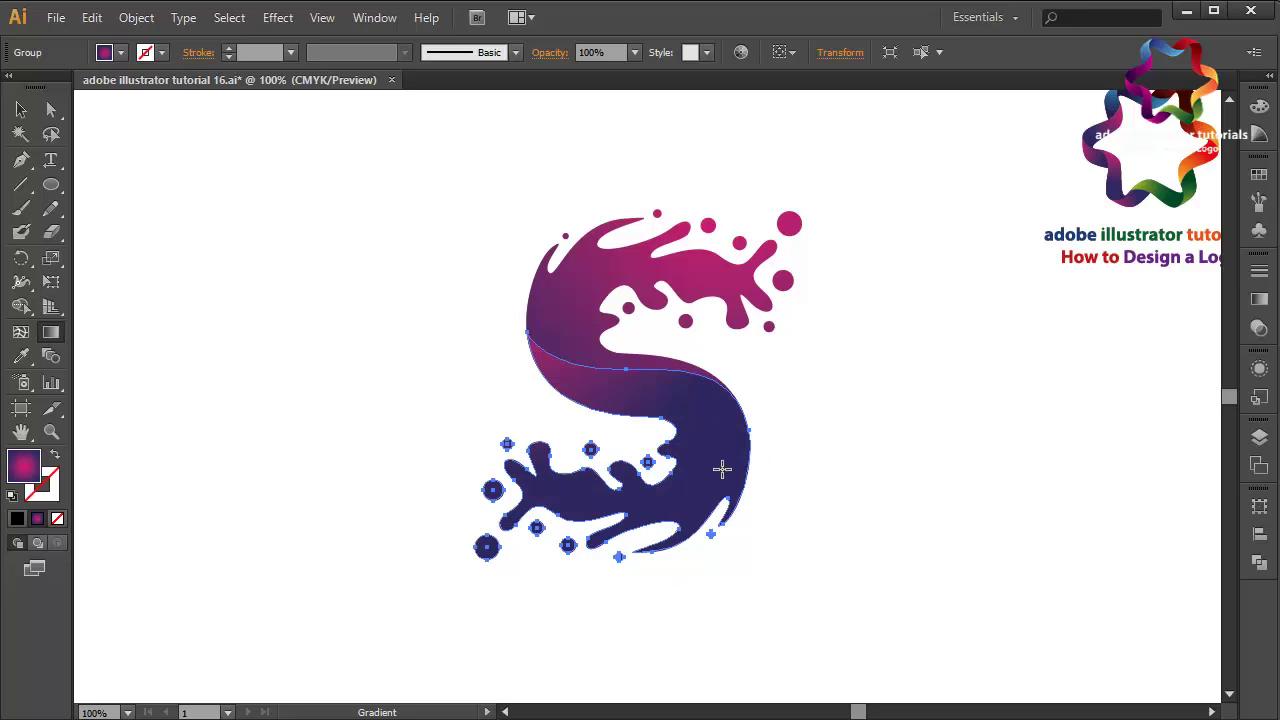
pyautogui.moveTo(600, 468); pyautogui.dragTo(786, 306)
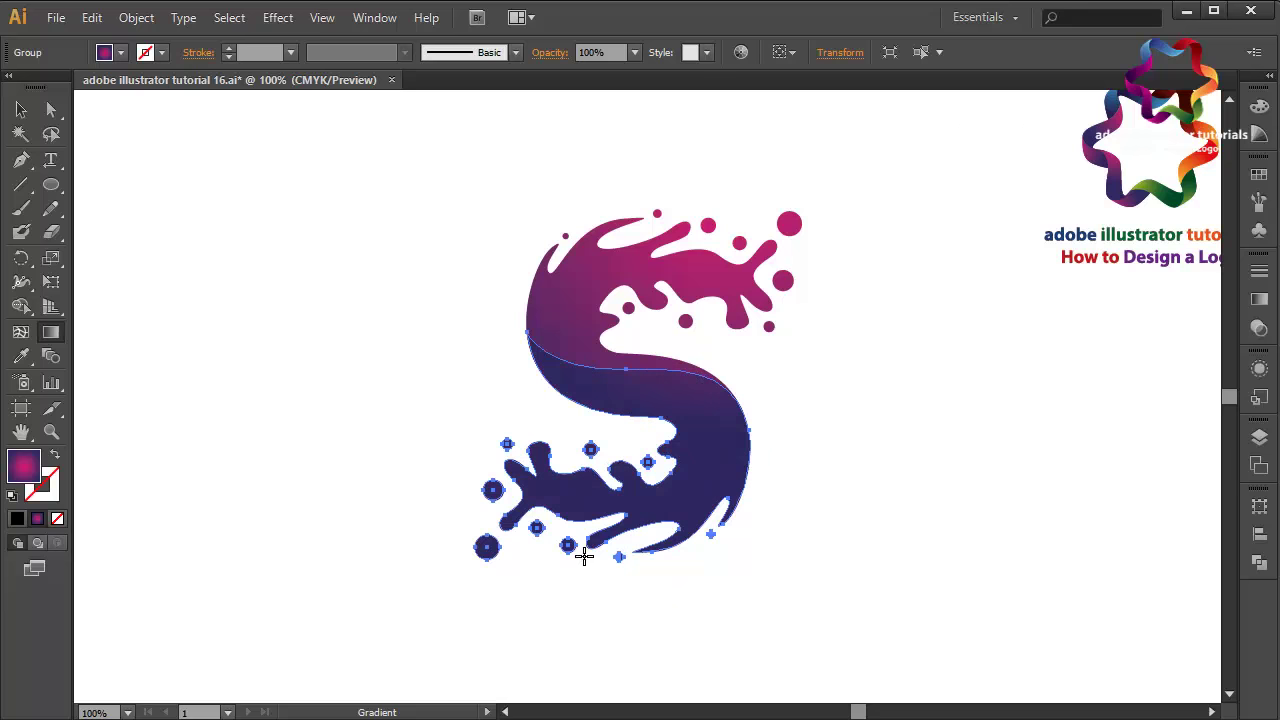
pyautogui.moveTo(584, 556); pyautogui.dragTo(712, 344)
pyautogui.moveTo(770, 491); pyautogui.dragTo(510, 371)
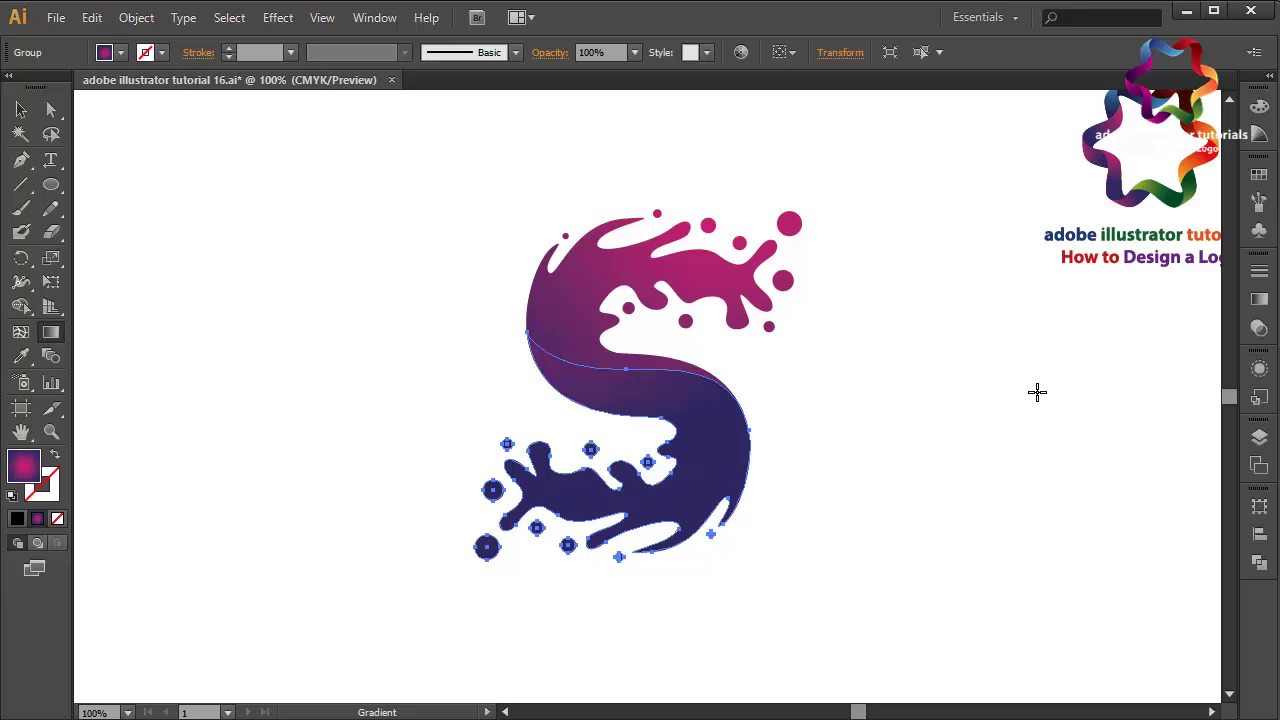
# - Select both halves of the splash S and group them
pyautogui.click(21, 109)
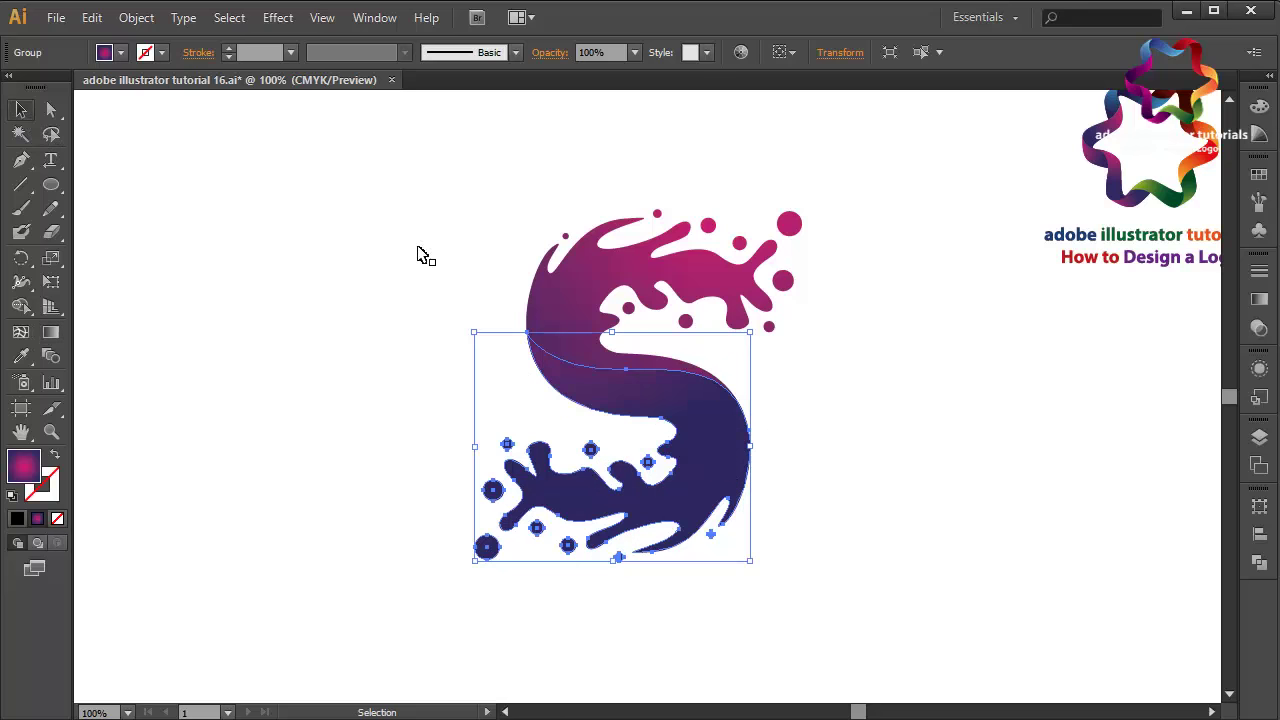
pyautogui.keyDown('shift'); pyautogui.click(563, 307); pyautogui.keyUp('shift')
pyautogui.rightClick(563, 307)
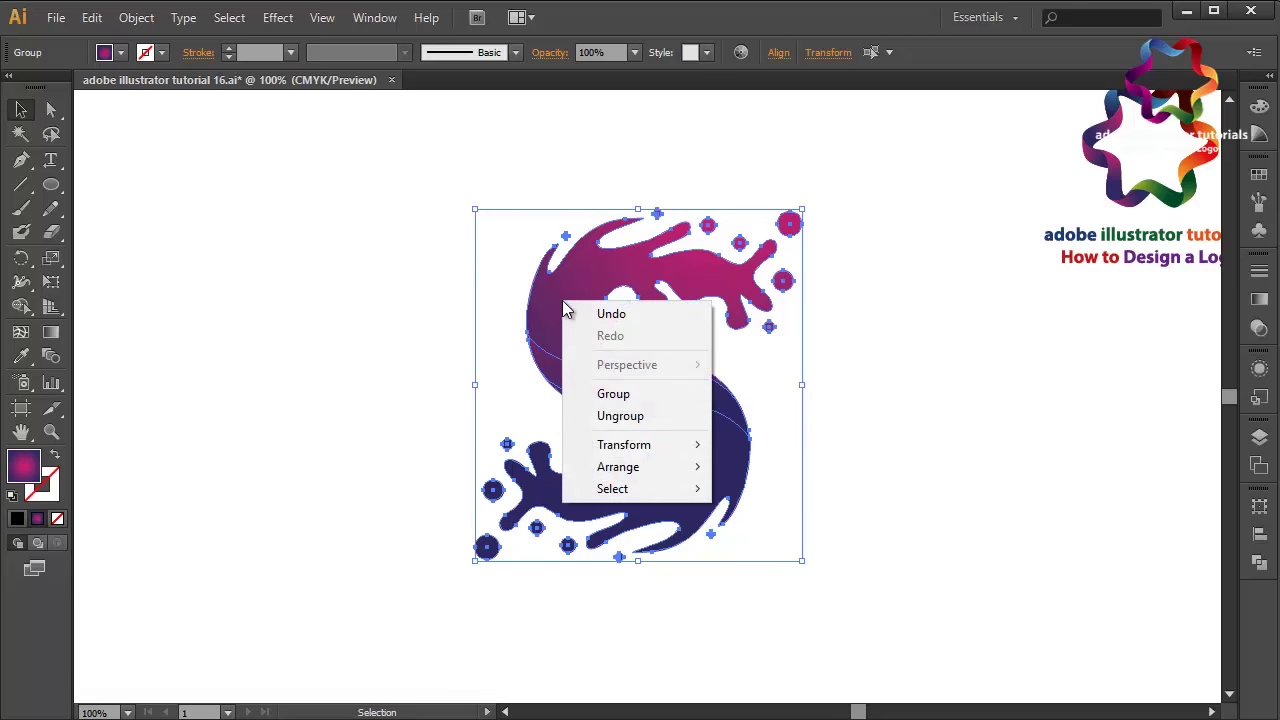
pyautogui.click(606, 390)
# - Try the orange-to-red radial gradient on the grouped S and switch back to the magenta-to-purple one
pyautogui.click(1256, 177)
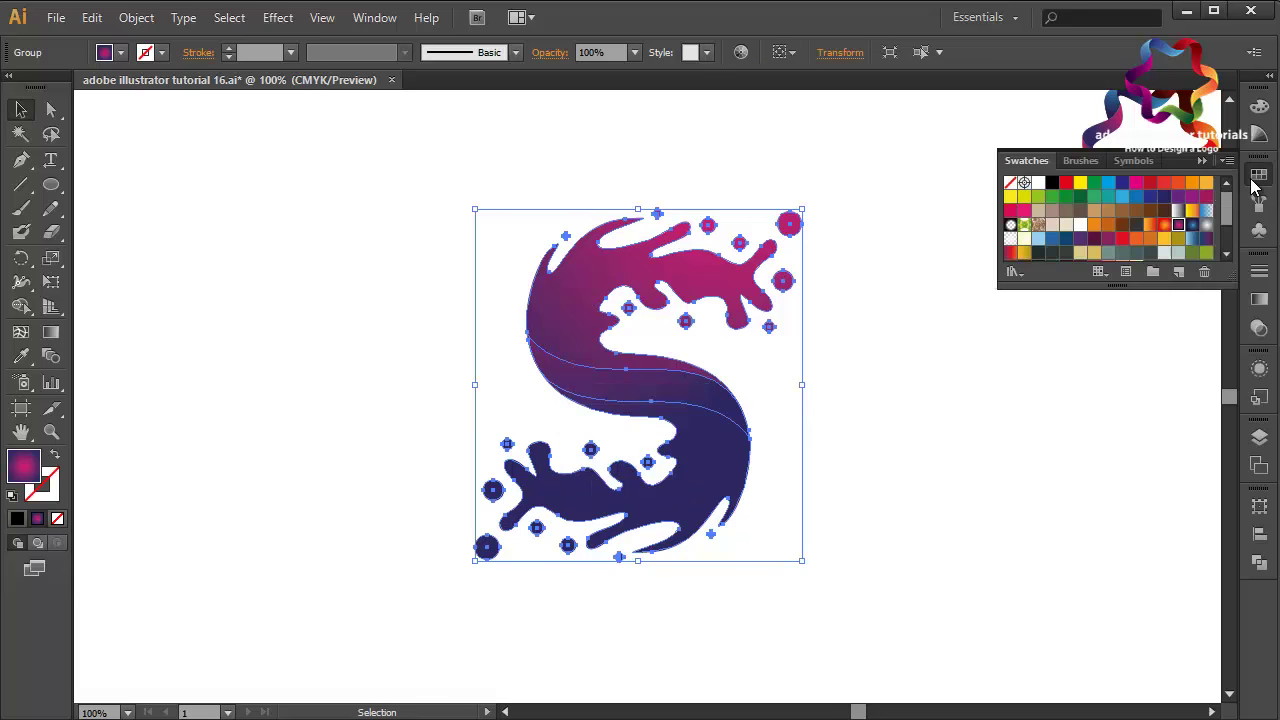
pyautogui.click(1165, 225)
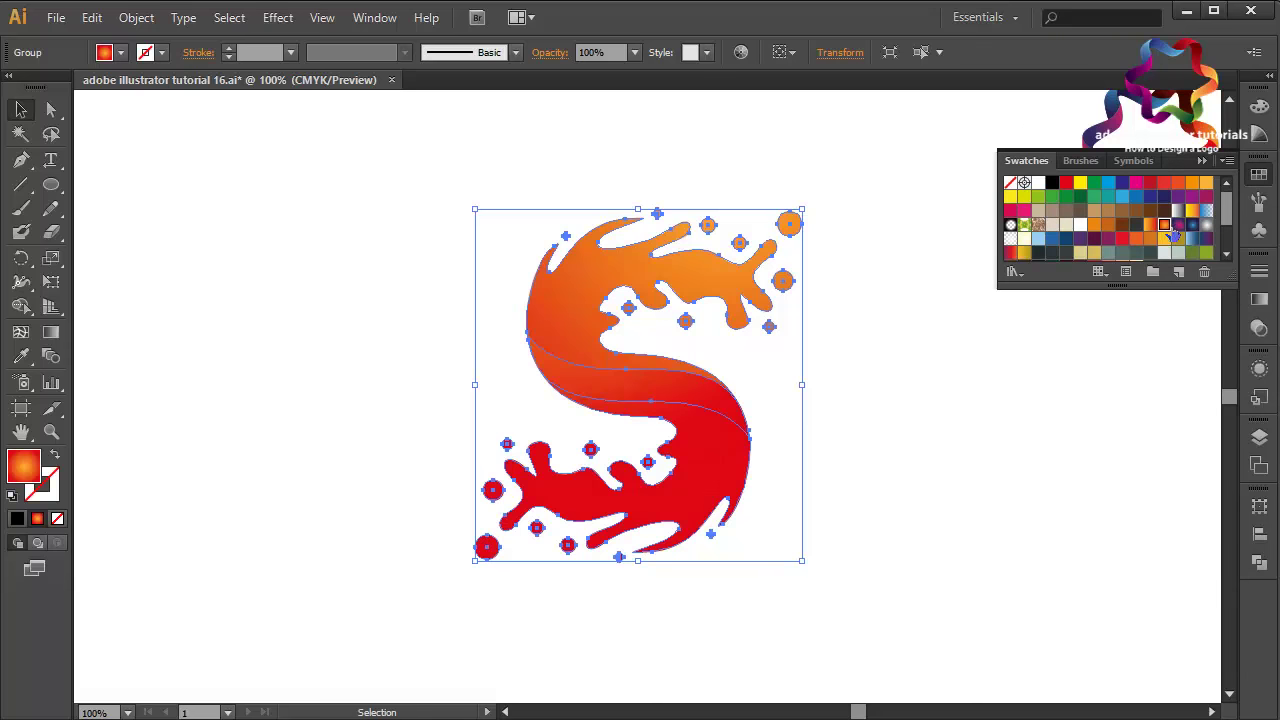
pyautogui.click(1180, 226)
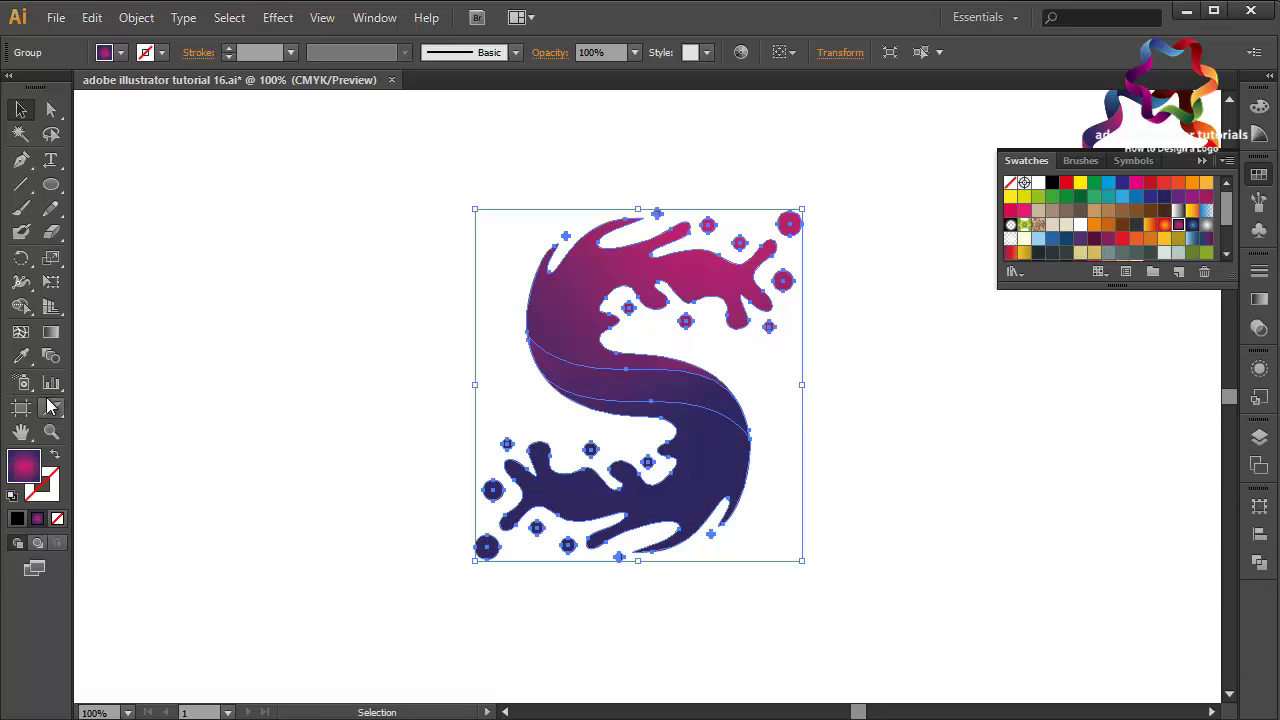
# - Redirect the grouped S's gradient diagonally from its upper-right droplets to its lower-left splash with the Gradient tool, and deselect the group
pyautogui.click(58, 331)
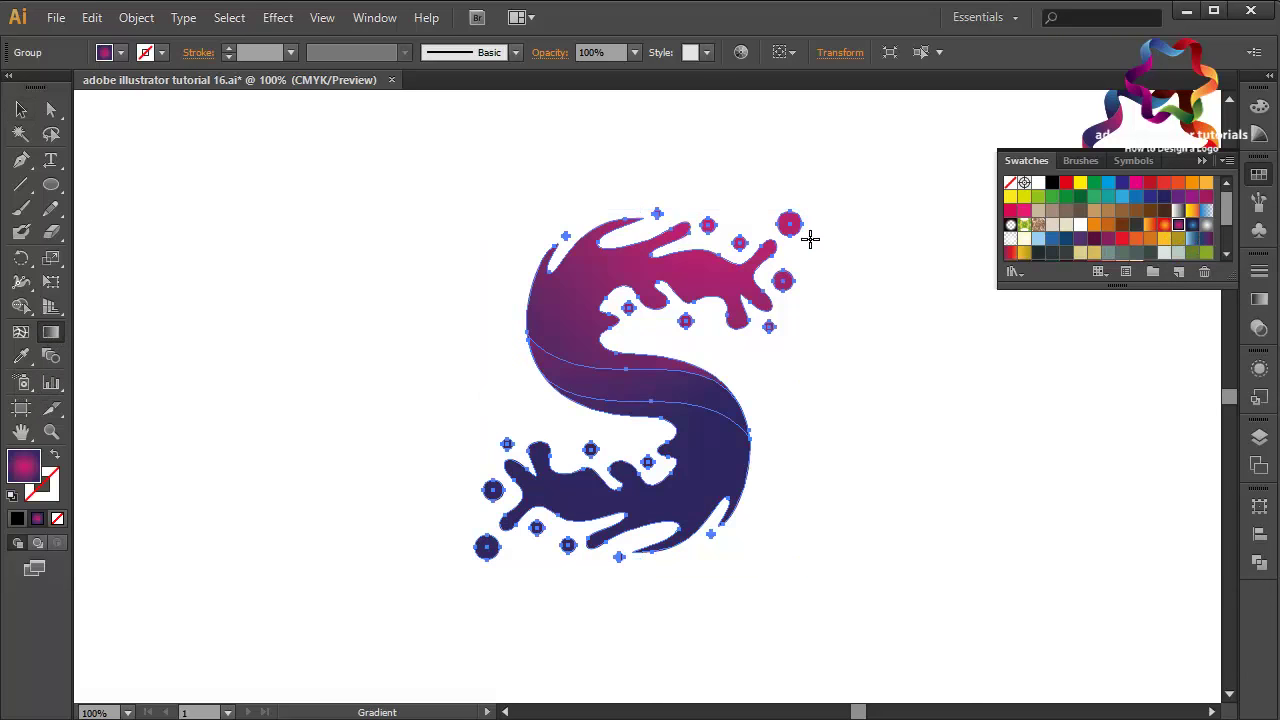
pyautogui.moveTo(831, 243); pyautogui.dragTo(485, 463)
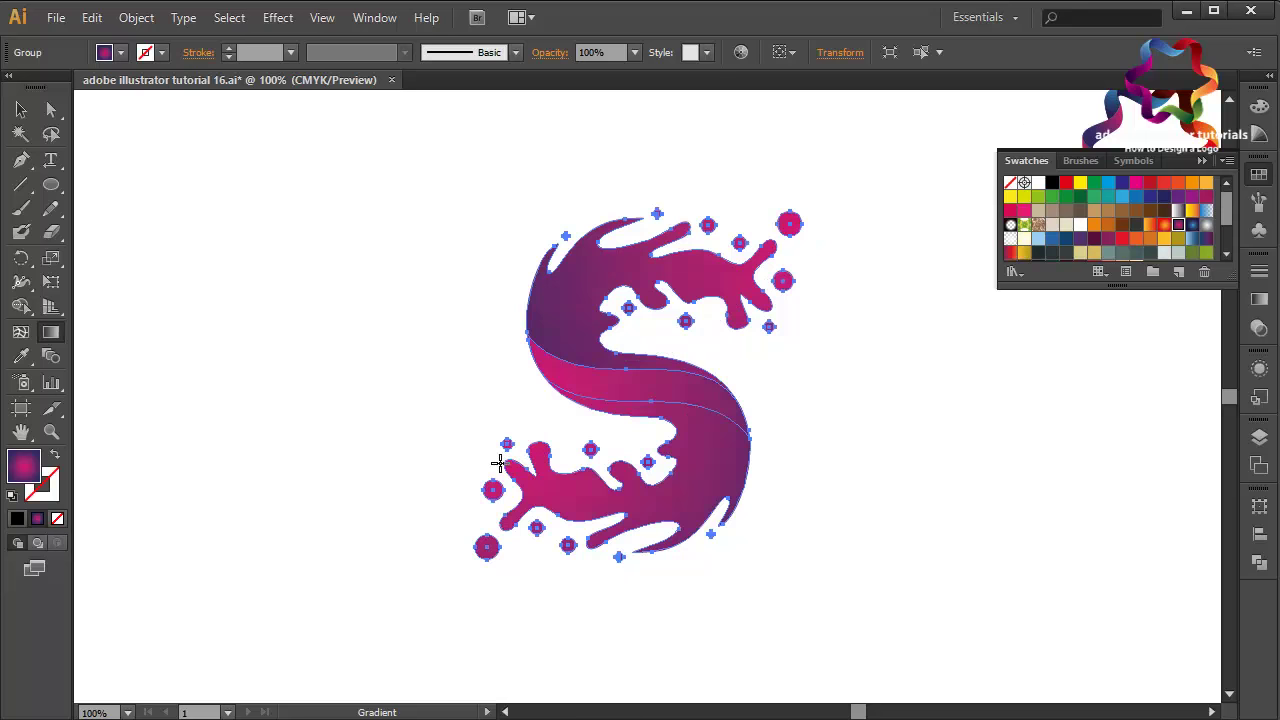
pyautogui.press('v')
pyautogui.click(183, 236)
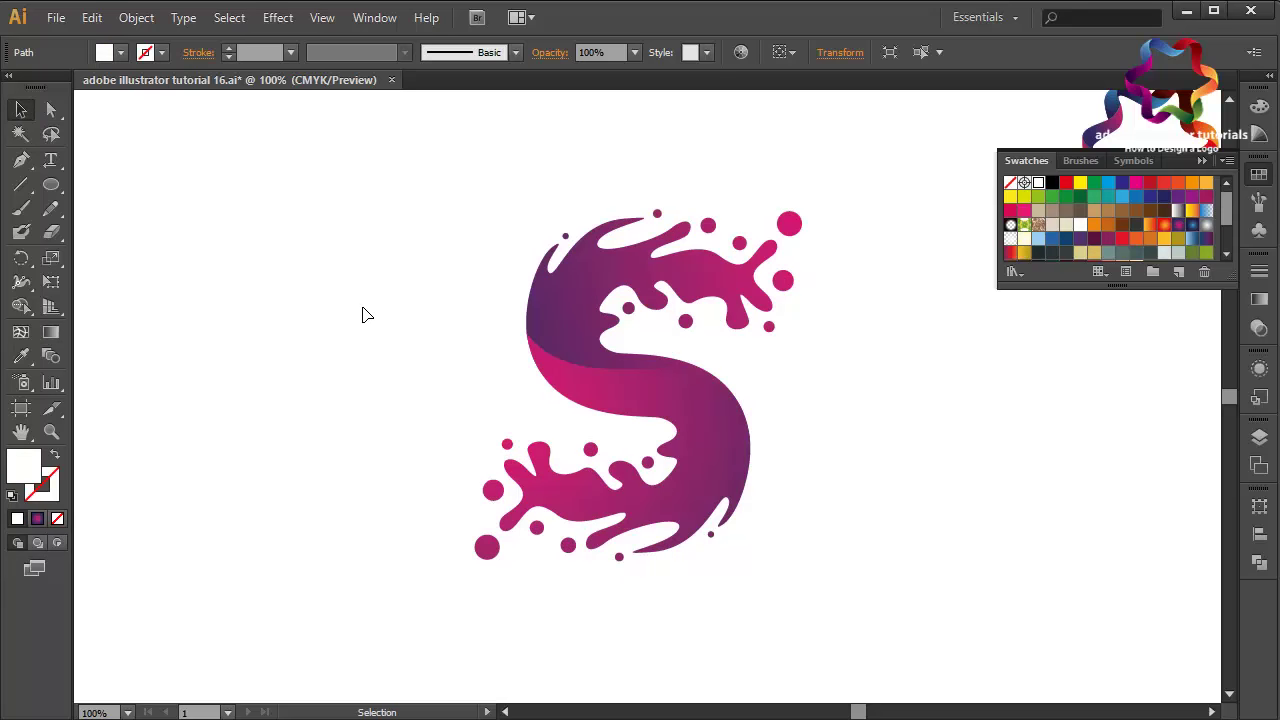
# - Draw a small circle over the left part of the S's middle band with the Ellipse tool and group it with the logo
pyautogui.click(634, 386)
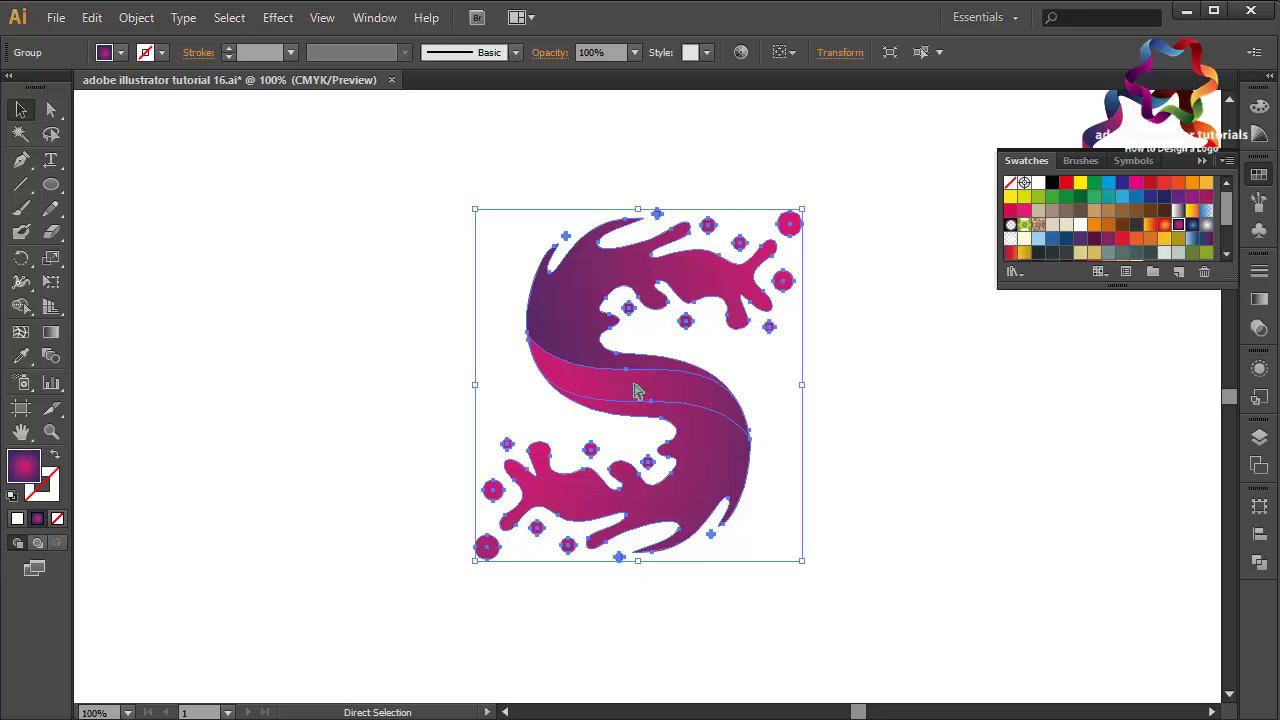
pyautogui.hotkey('ctrl', '-')
pyautogui.hotkey('ctrl', '-')
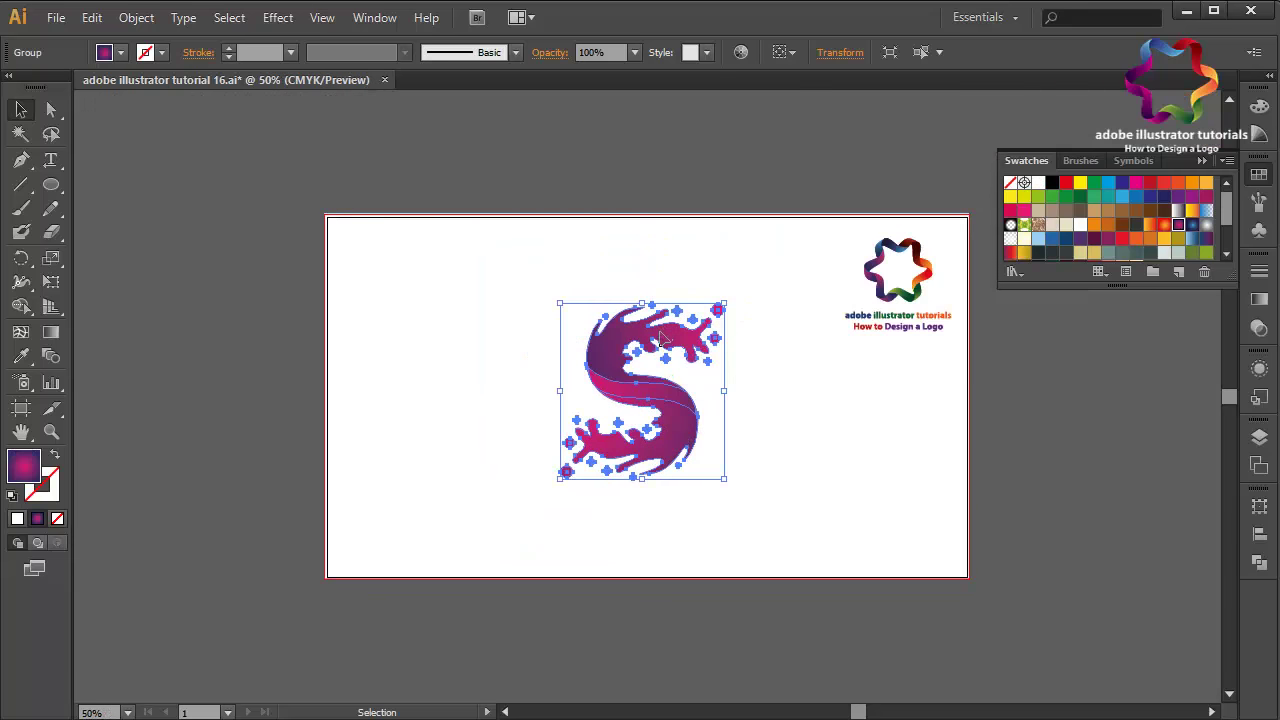
pyautogui.click(51, 184)
pyautogui.moveTo(609, 378); pyautogui.dragTo(633, 400)
pyautogui.click(21, 110)
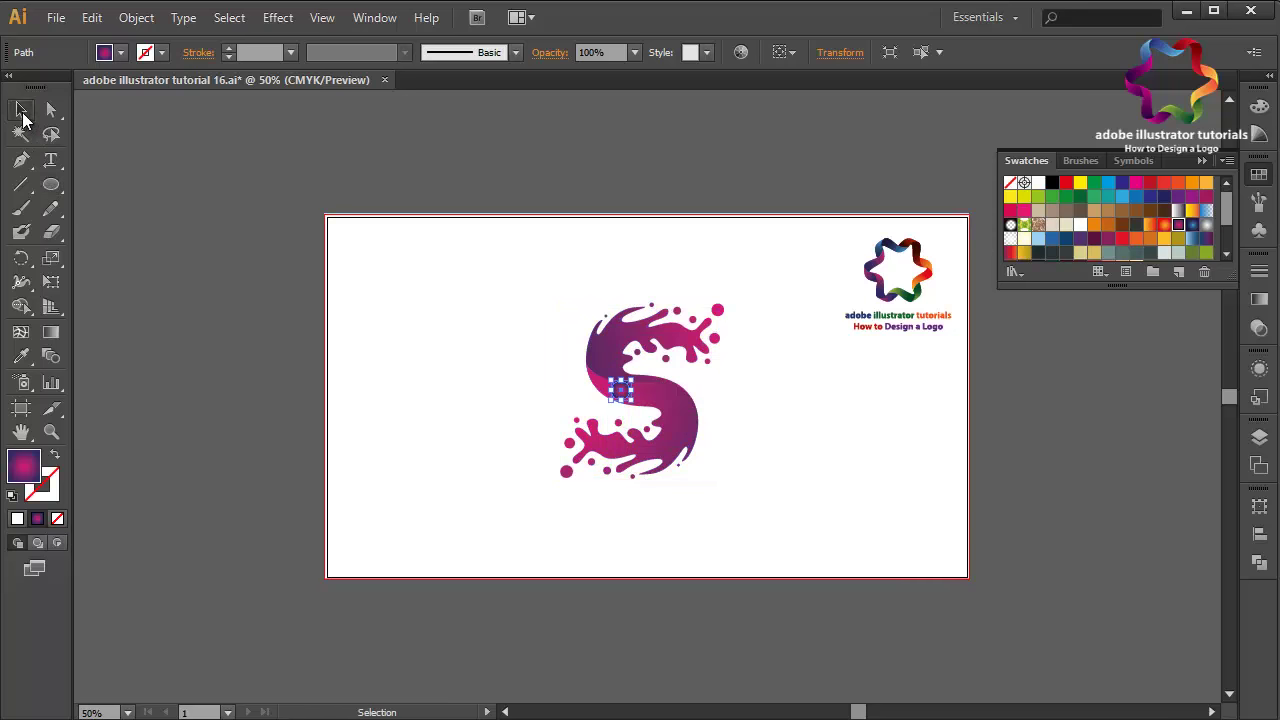
pyautogui.keyDown('shift'); pyautogui.click(662, 412); pyautogui.keyUp('shift')
pyautogui.rightClick(663, 386)
pyautogui.click(714, 478)
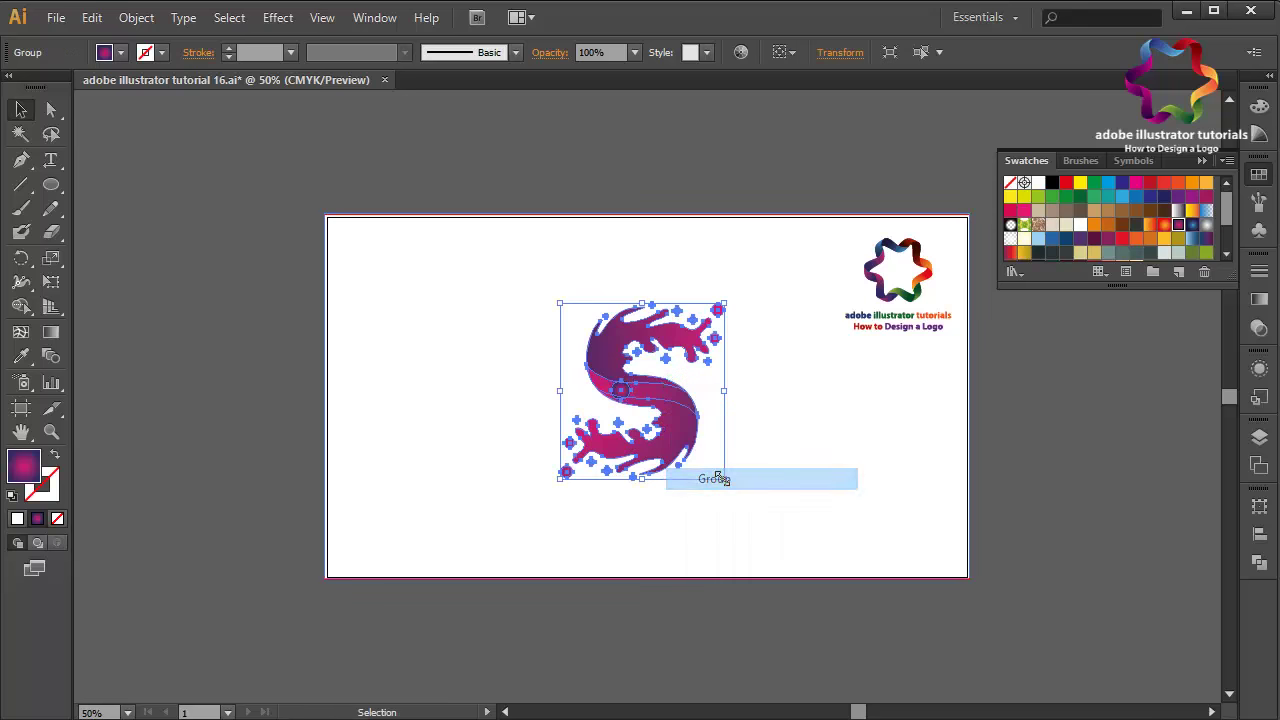
# - Try the orange-to-red radial gradient on the grouped S, redirecting it diagonally across the whole letter with the Gradient tool
pyautogui.click(1164, 225)
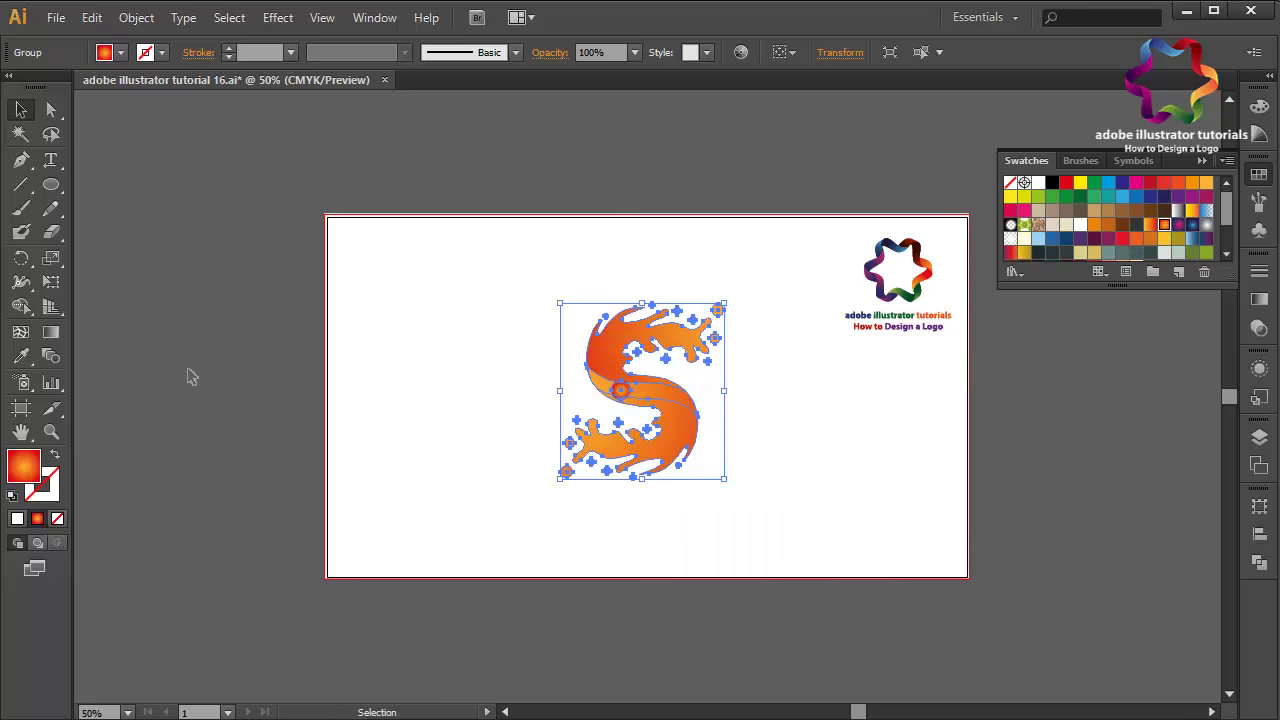
pyautogui.click(51, 332)
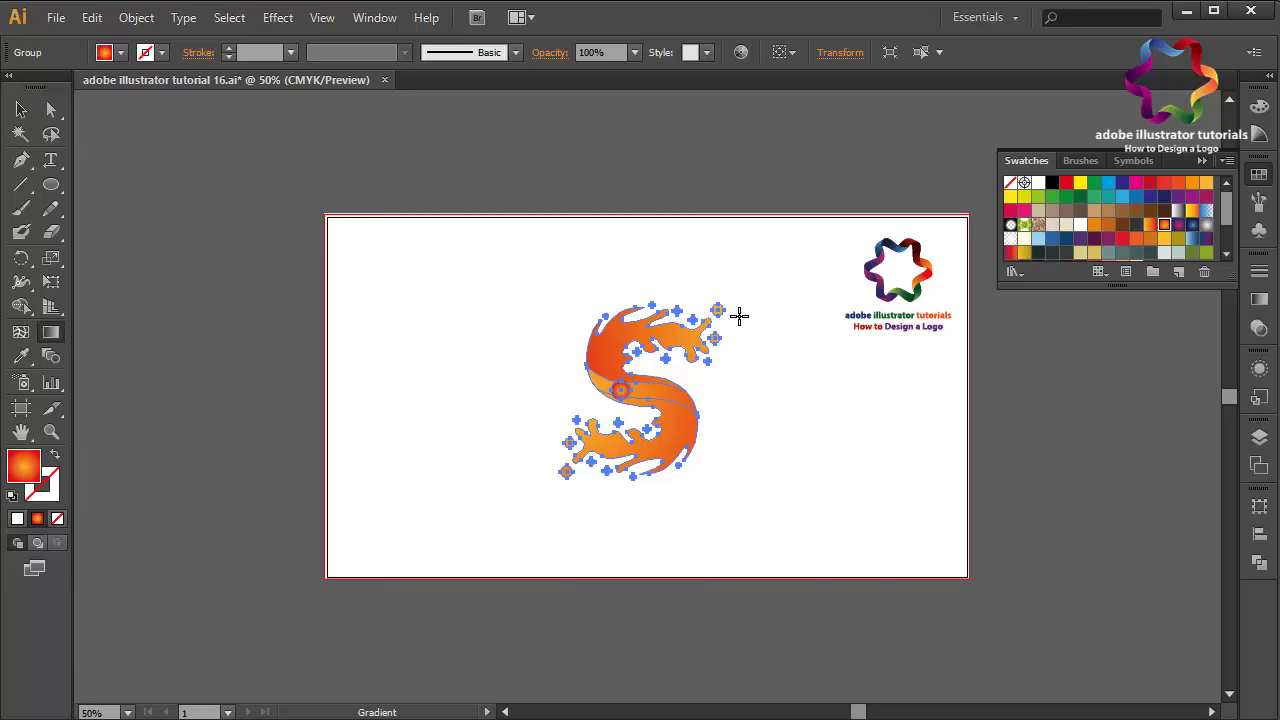
pyautogui.moveTo(736, 303); pyautogui.dragTo(569, 509)
pyautogui.moveTo(560, 371); pyautogui.dragTo(794, 457)
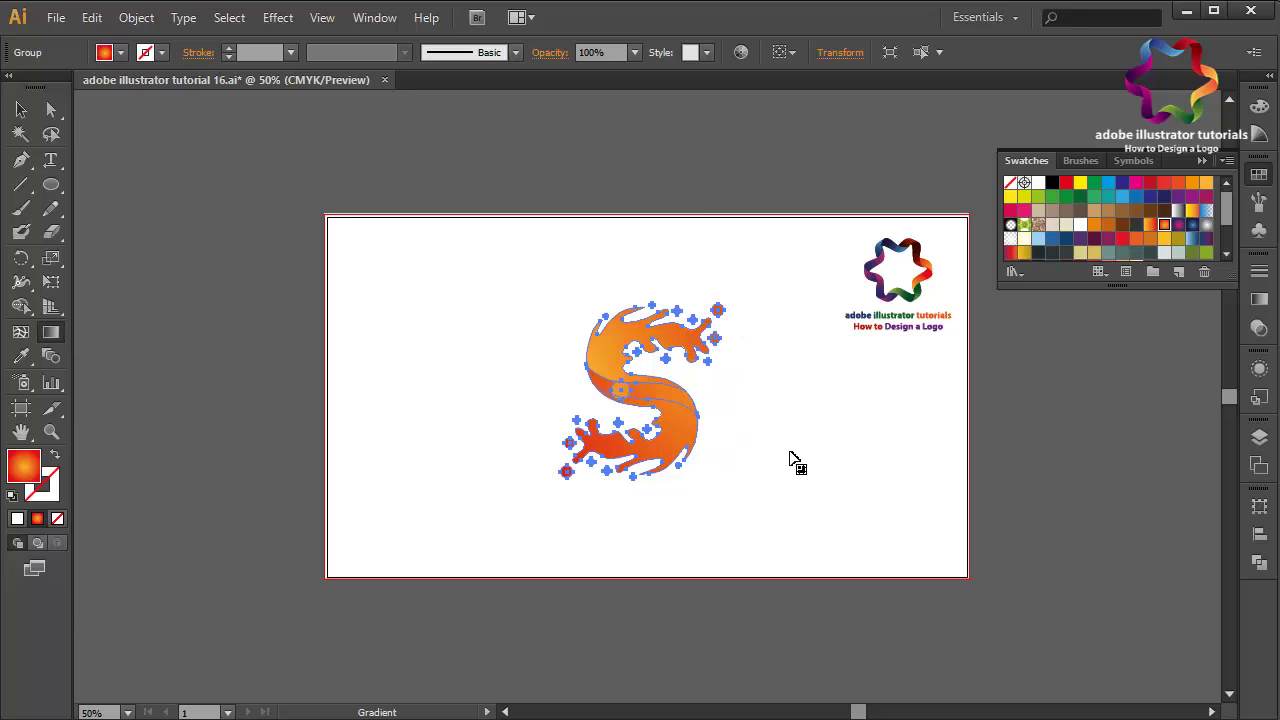
pyautogui.moveTo(555, 378); pyautogui.dragTo(764, 448)
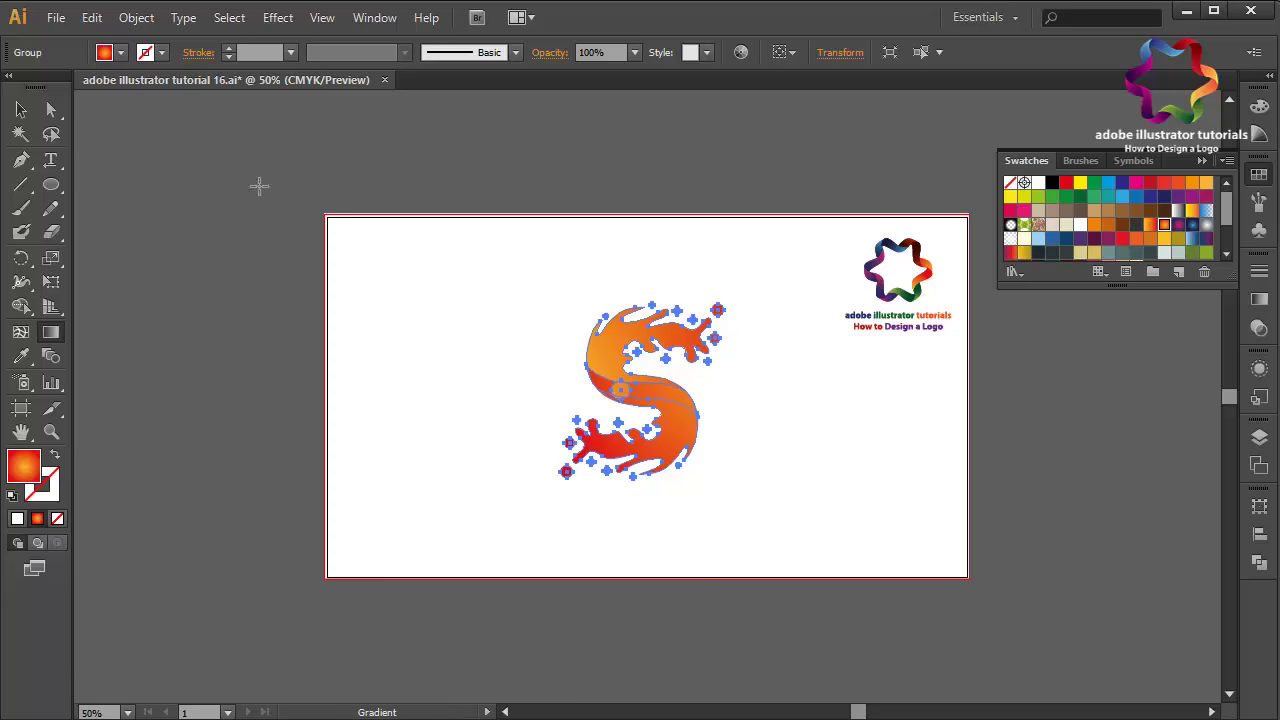
pyautogui.click(21, 109)
pyautogui.click(157, 171)
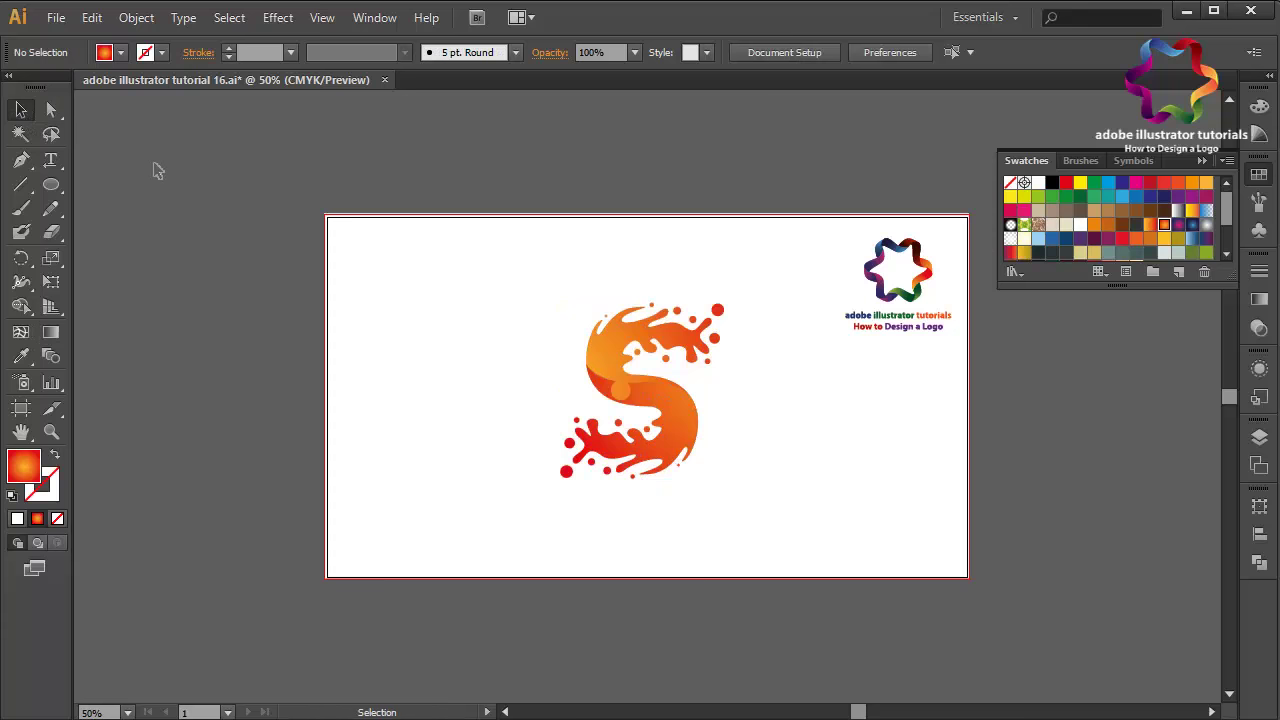
# - Merge all overlapping parts of the grouped S into one continuous shape with the Pathfinder Unite operation
pyautogui.click(666, 464)
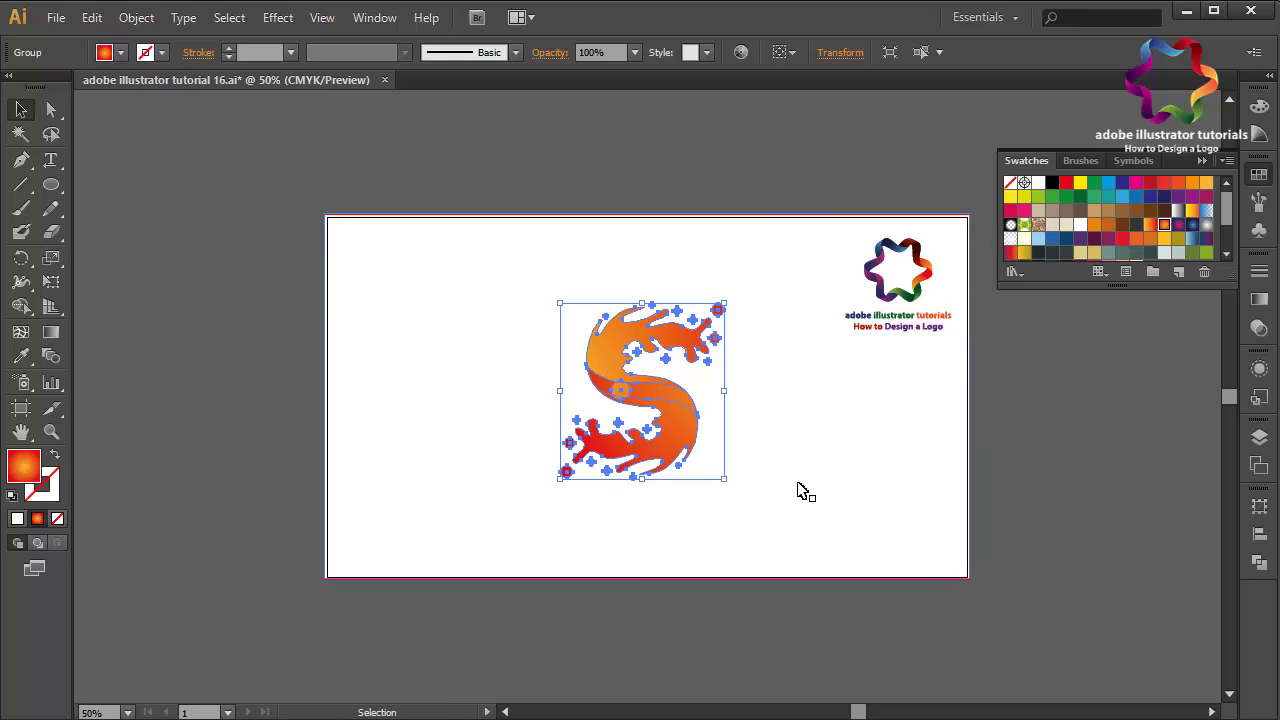
pyautogui.click(1259, 563)
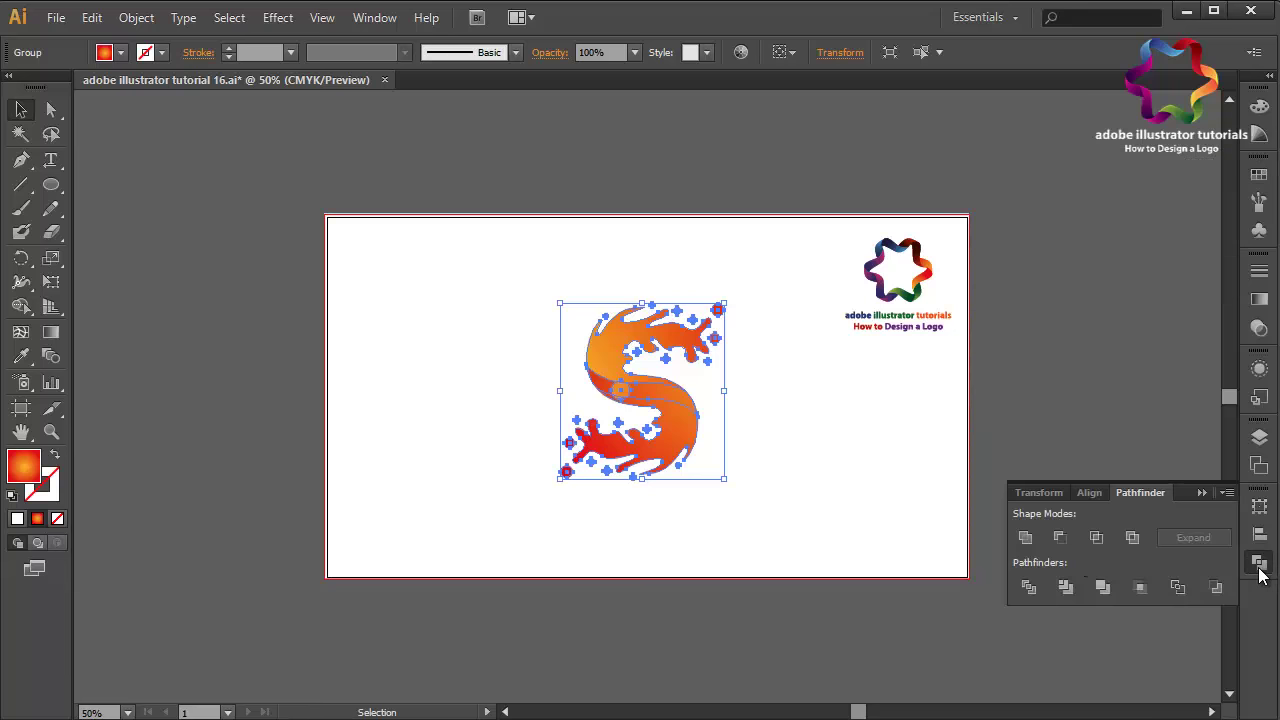
pyautogui.click(1025, 537)
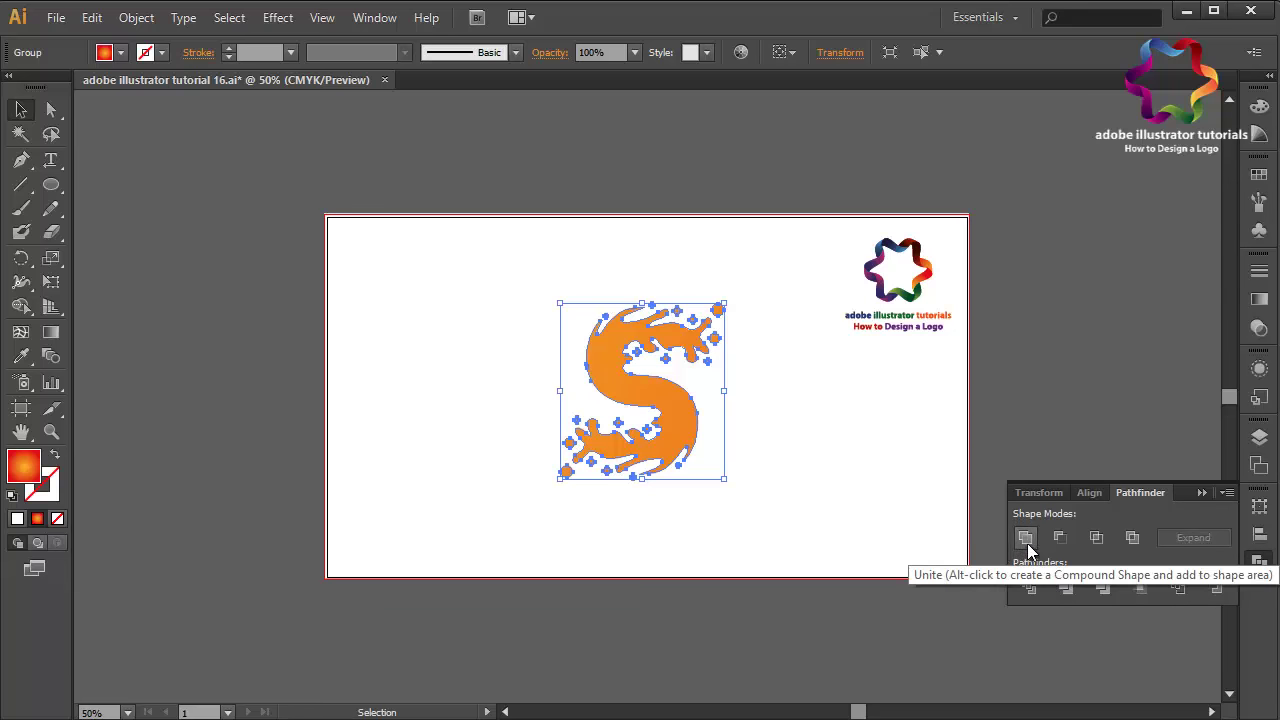
pyautogui.click(1200, 492)
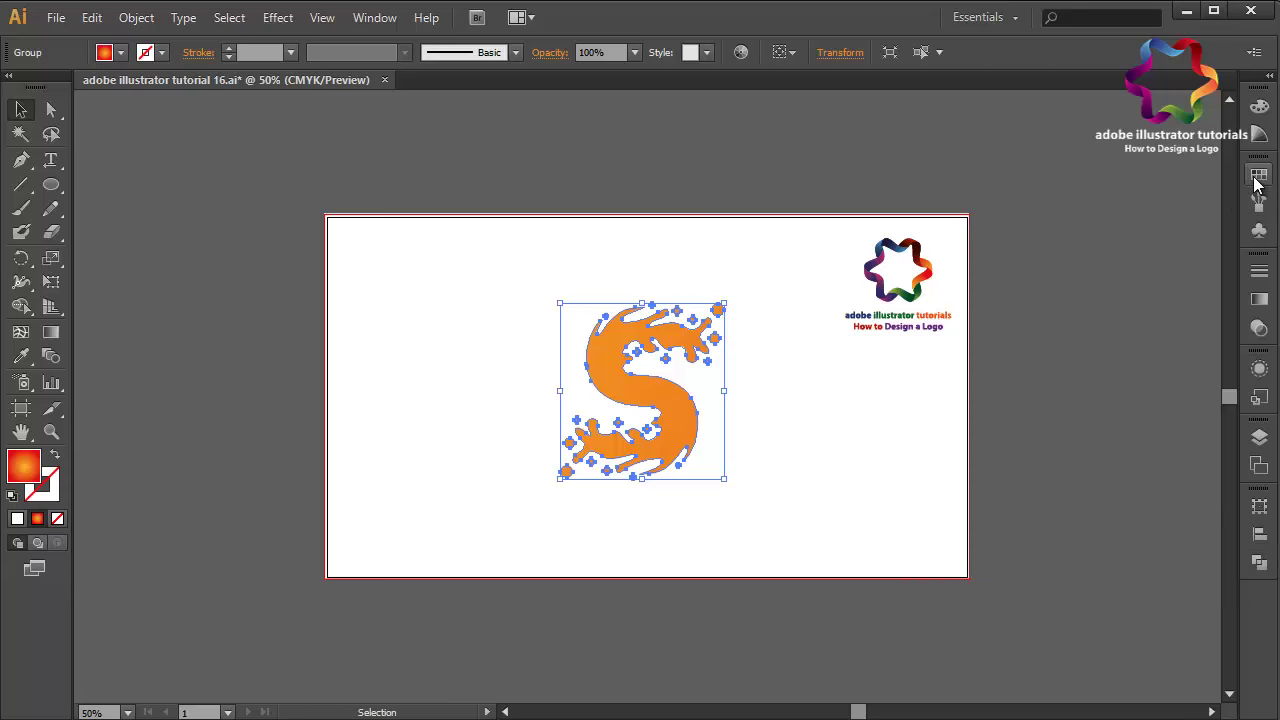
# - Fill the united S with the magenta-to-purple New Gradient Swatch copy 2, directed from the middle band's right end to the lower-left droplets
pyautogui.click(1258, 178)
pyautogui.click(1179, 225)
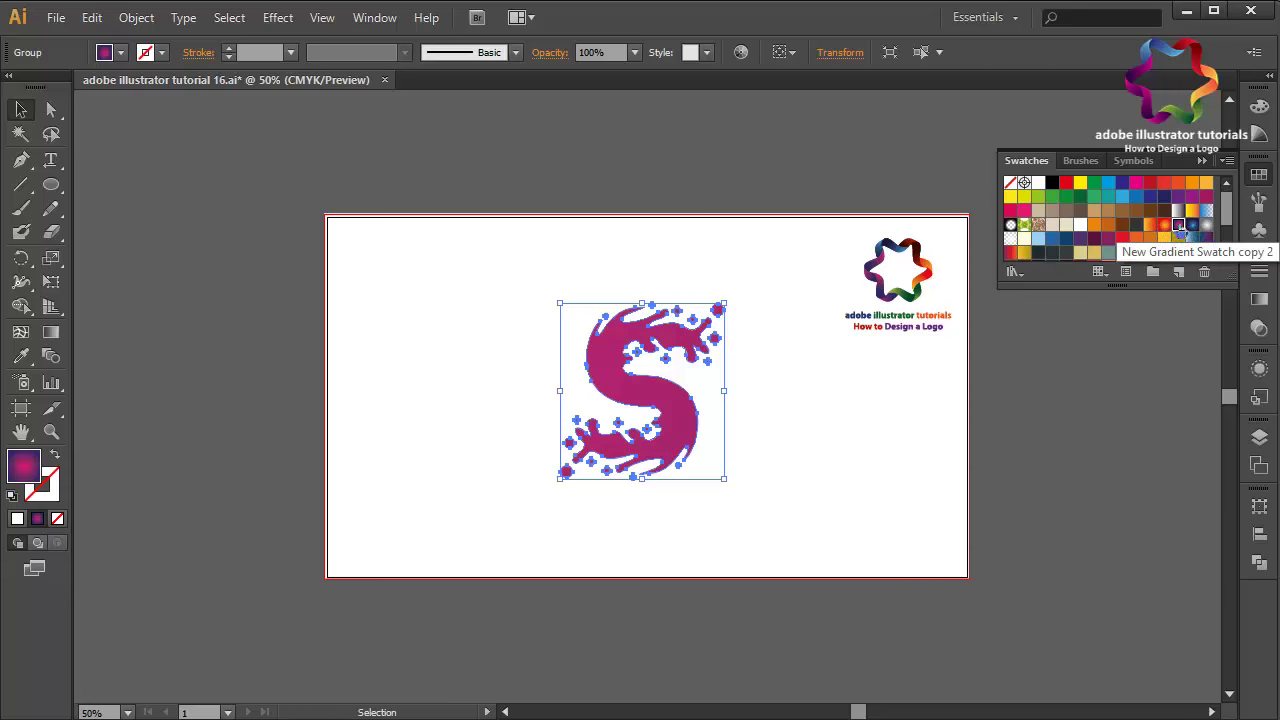
pyautogui.click(51, 332)
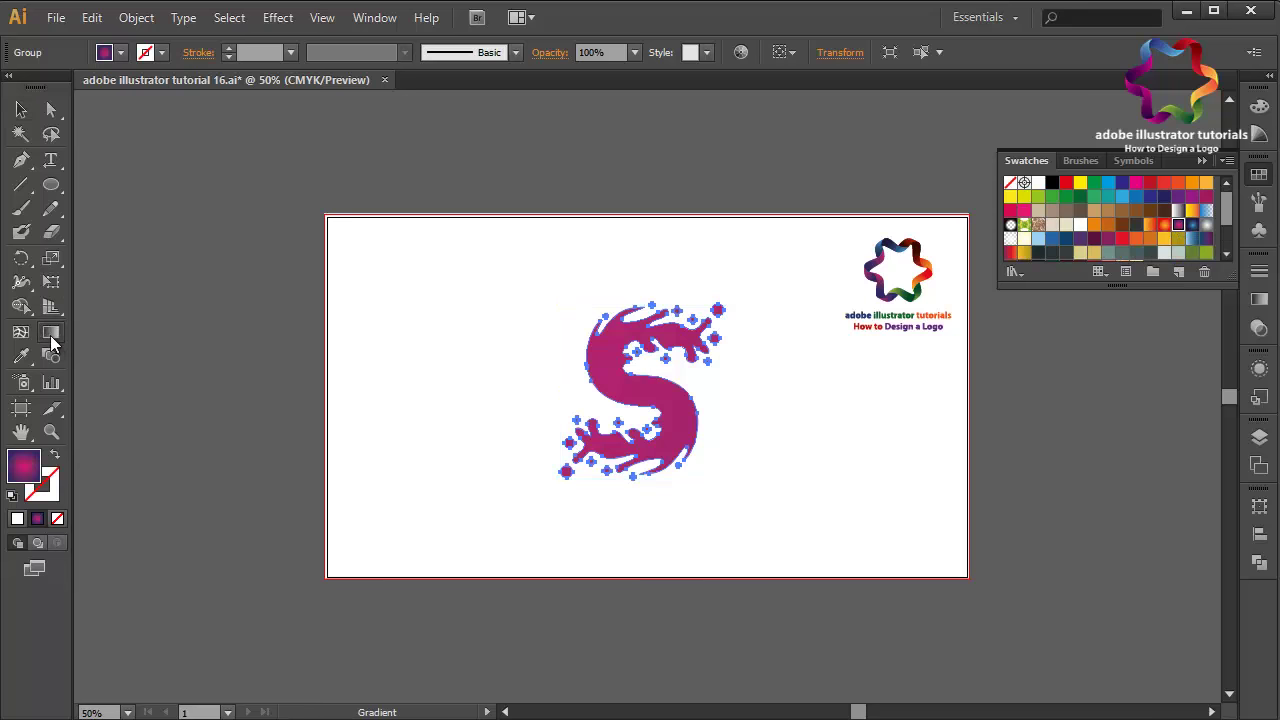
pyautogui.moveTo(765, 371); pyautogui.dragTo(486, 455)
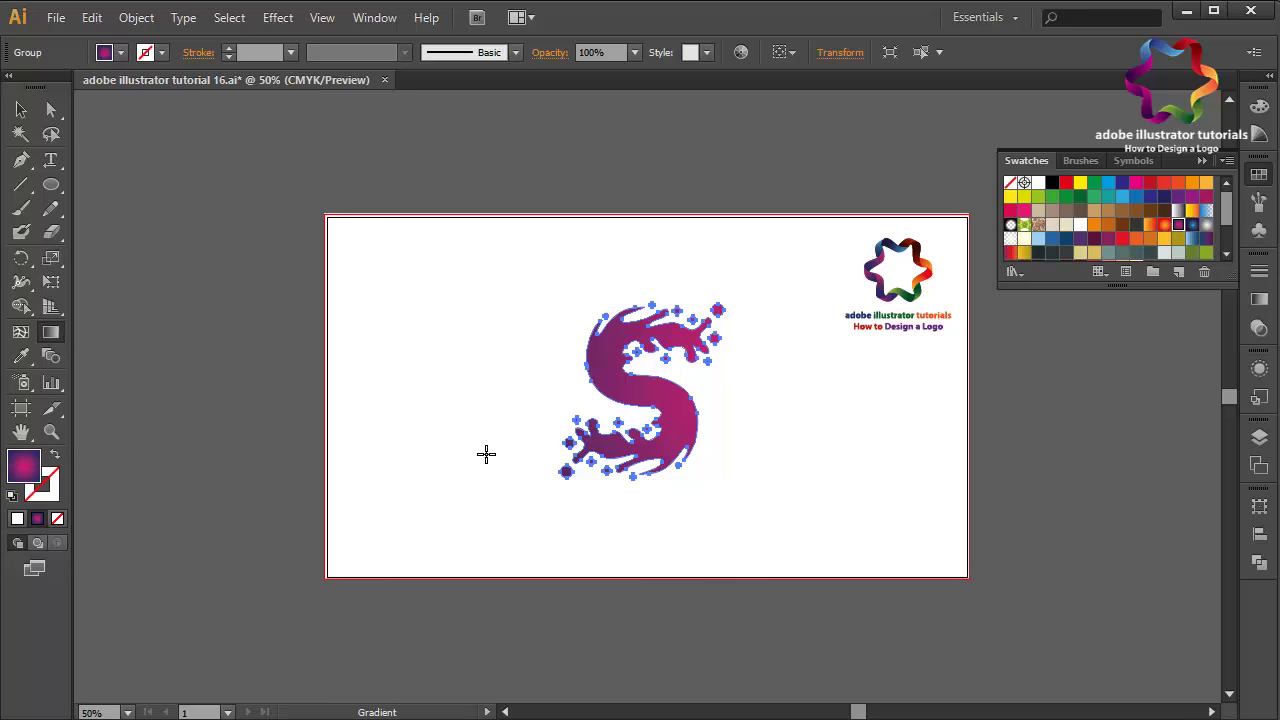
pyautogui.moveTo(688, 292); pyautogui.dragTo(656, 444)
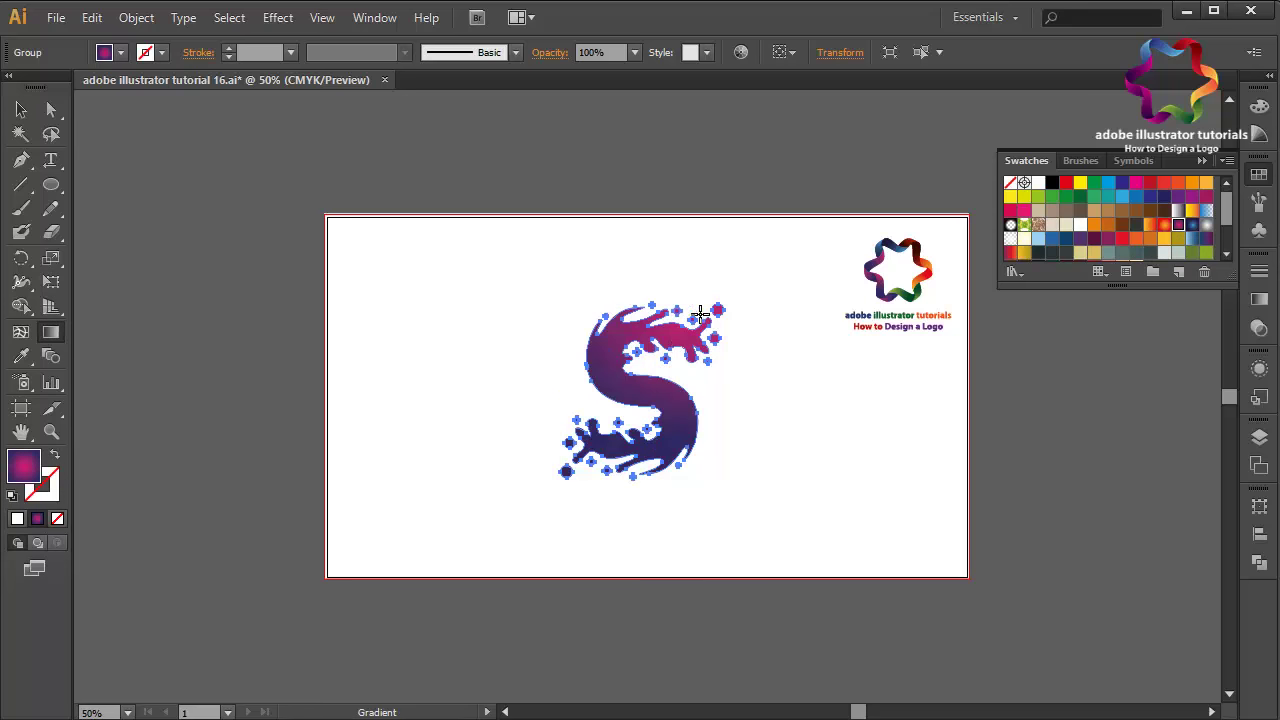
pyautogui.moveTo(681, 367); pyautogui.dragTo(571, 491)
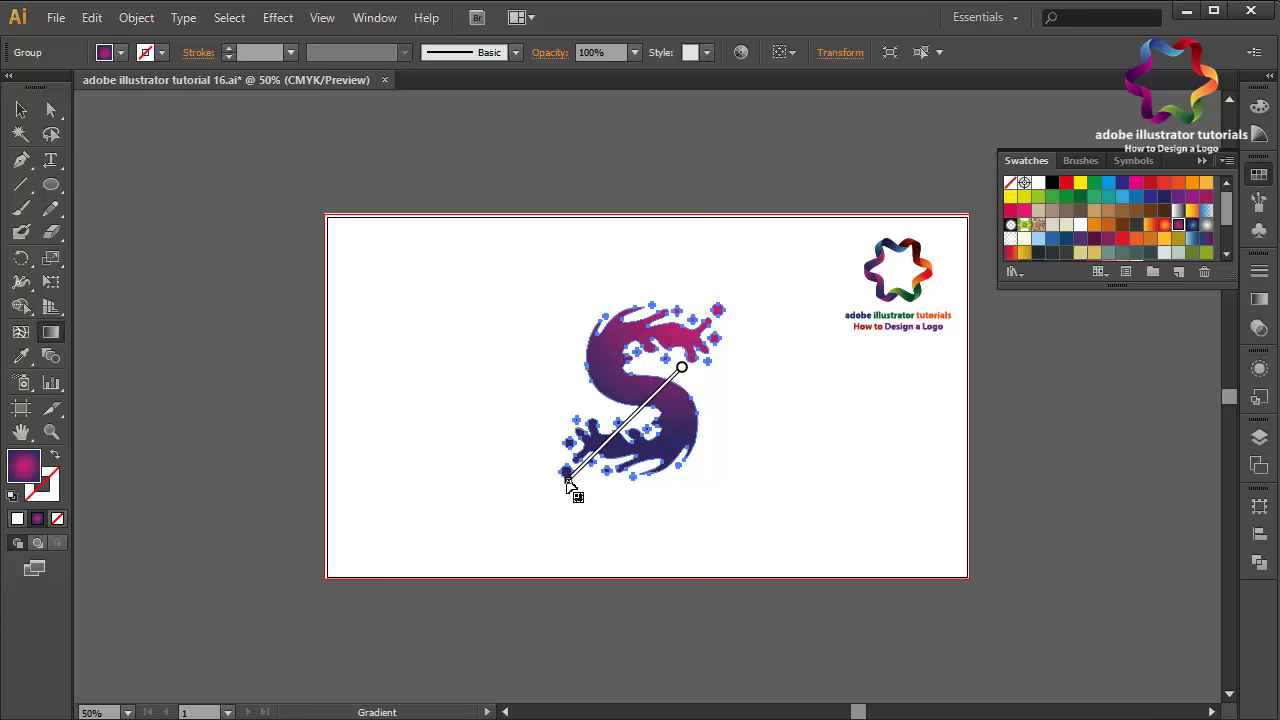
pyautogui.moveTo(707, 378); pyautogui.dragTo(580, 490)
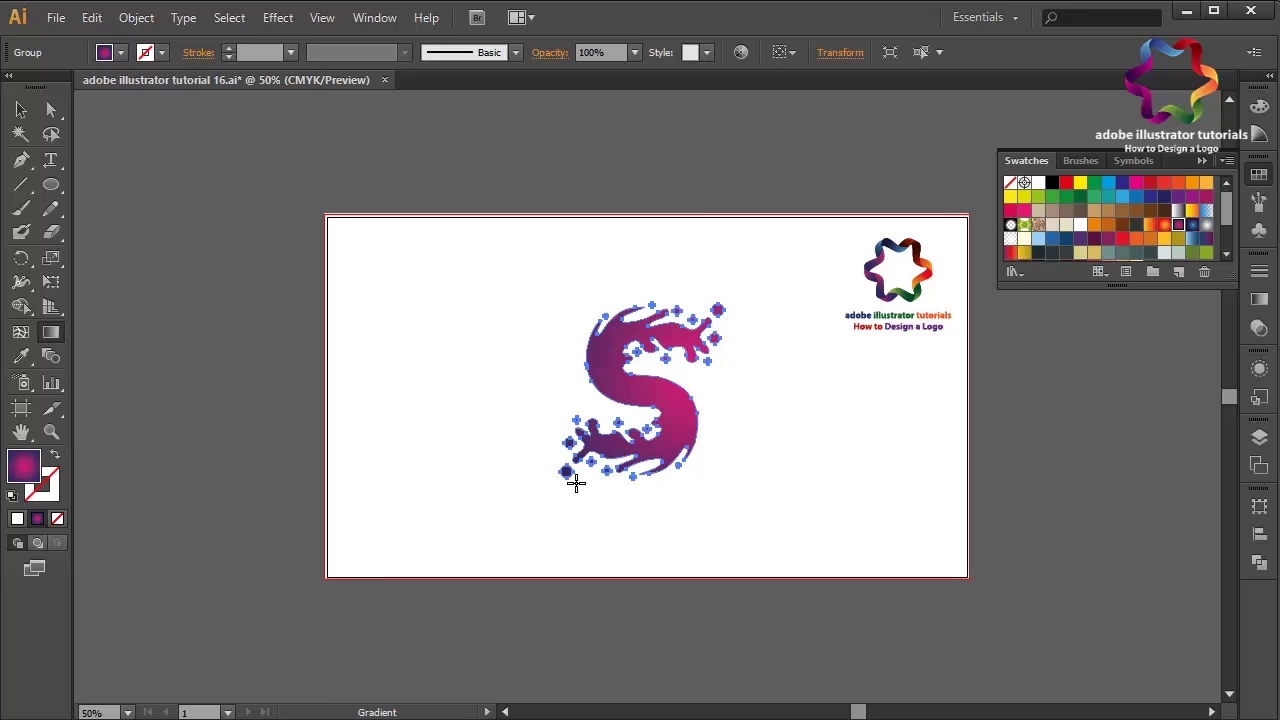
pyautogui.press('v')
pyautogui.click(226, 198)
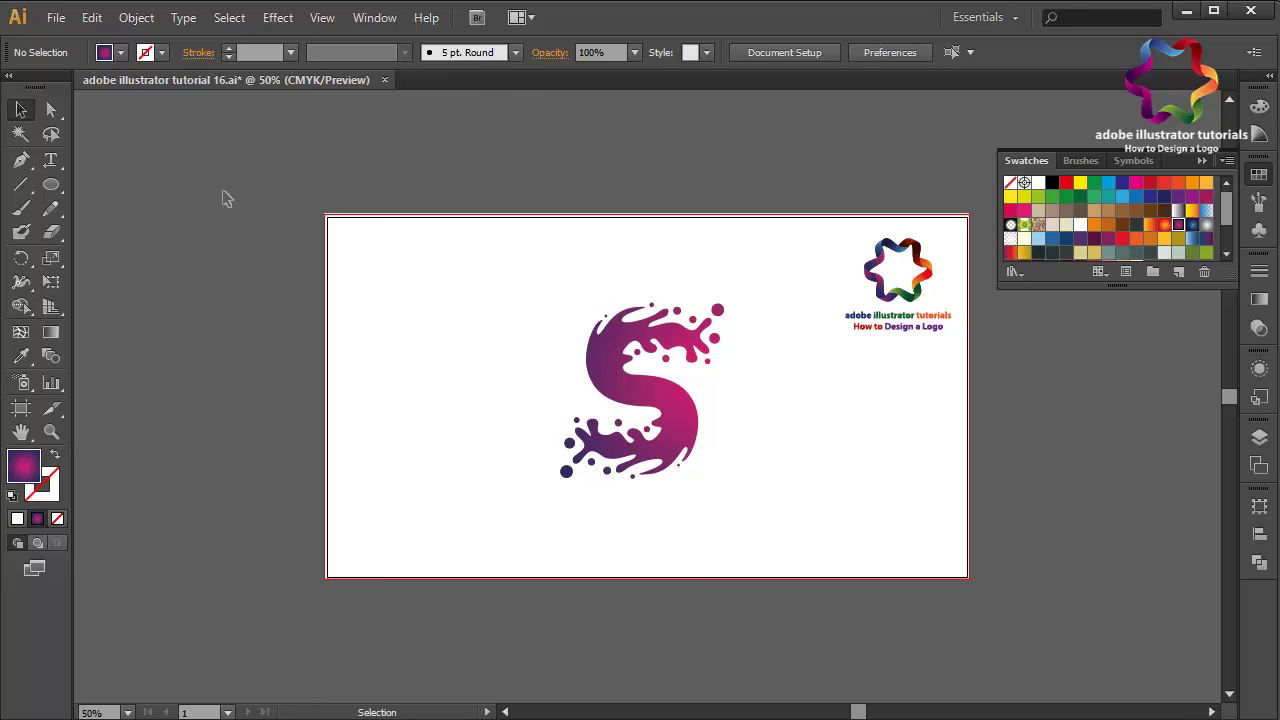
# - Scale the S logo up proportionally to fill most of the artboard's height and move it near the artboard's centre
pyautogui.hotkey('ctrl', '0')
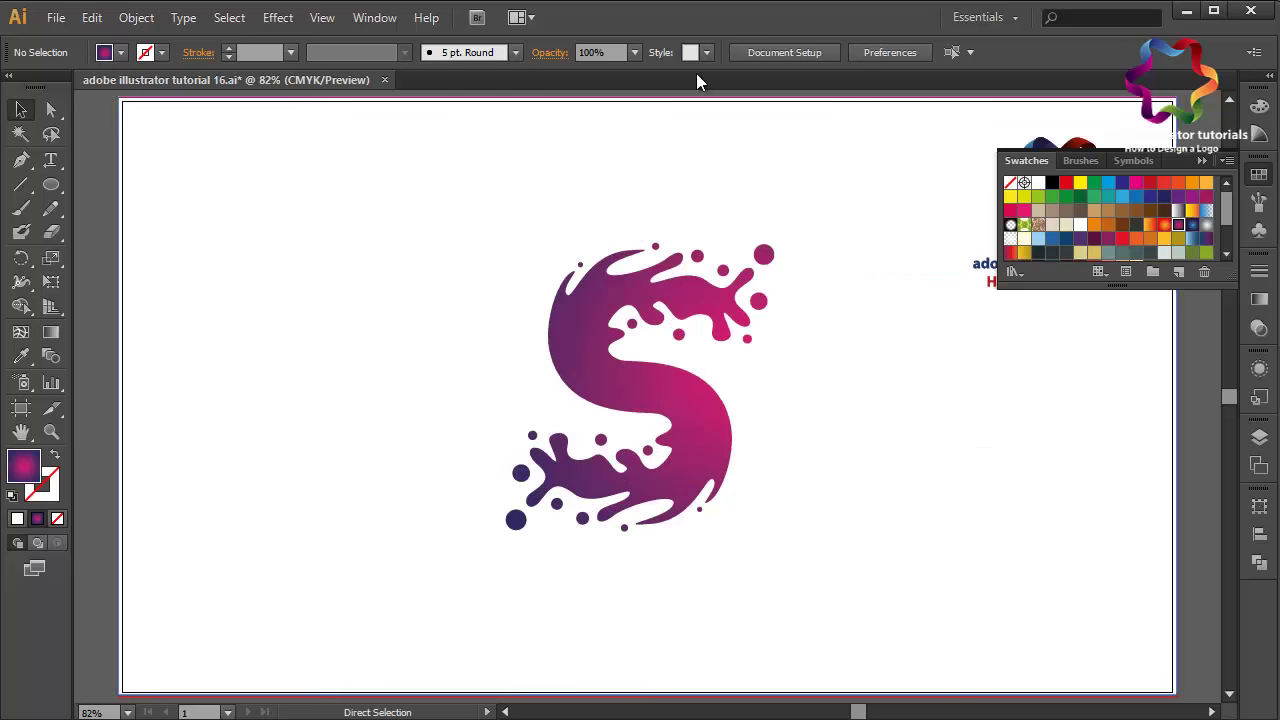
pyautogui.click(1201, 161)
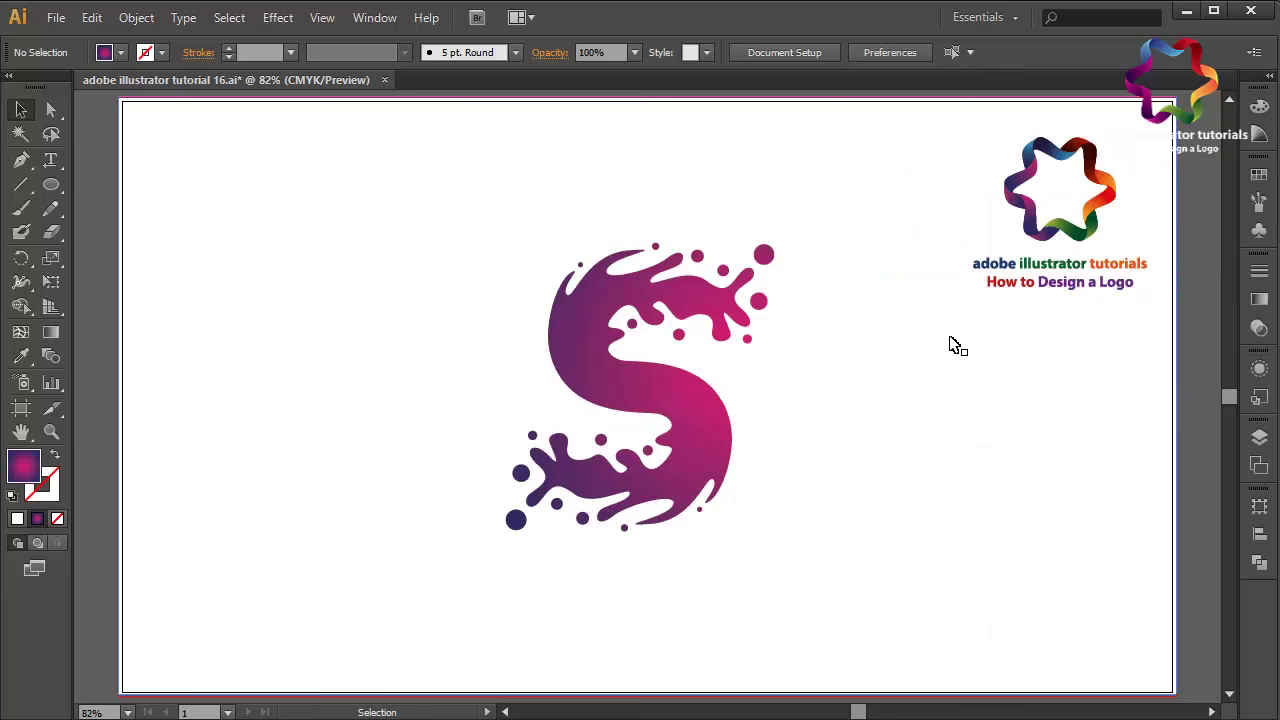
pyautogui.click(700, 437)
pyautogui.moveTo(774, 387); pyautogui.dragTo(954, 386)
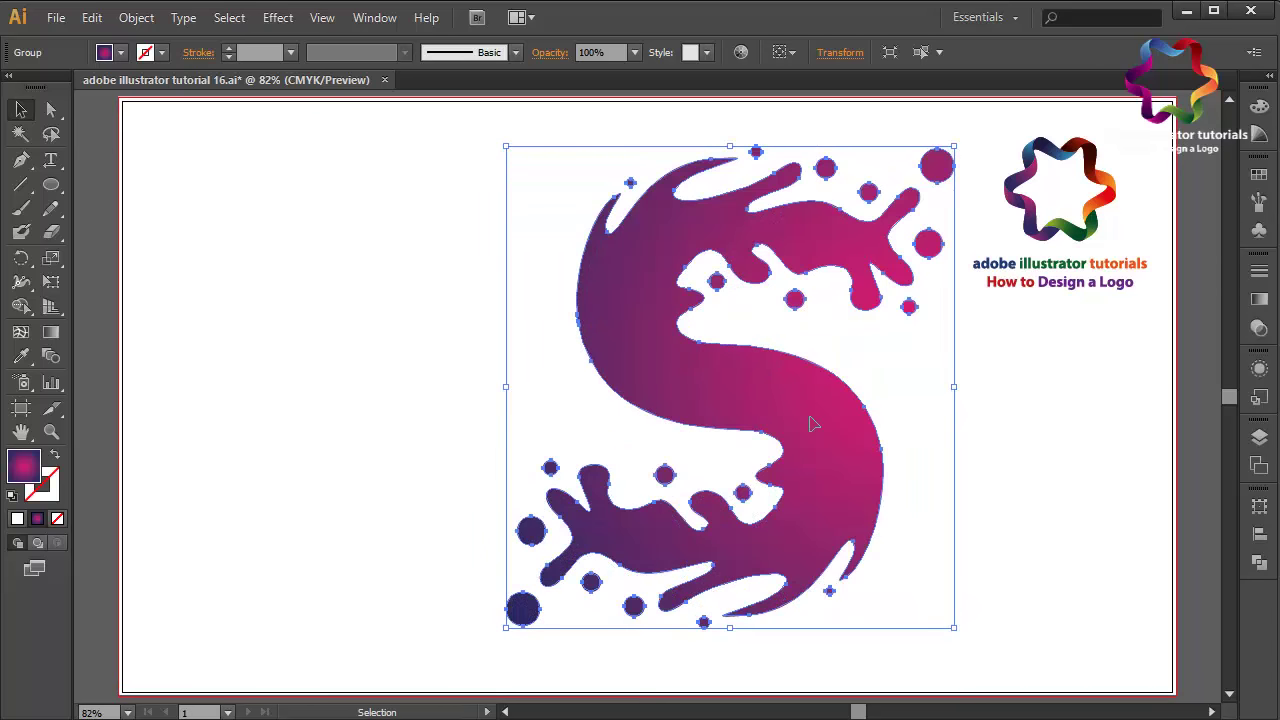
pyautogui.moveTo(765, 440); pyautogui.dragTo(700, 457)
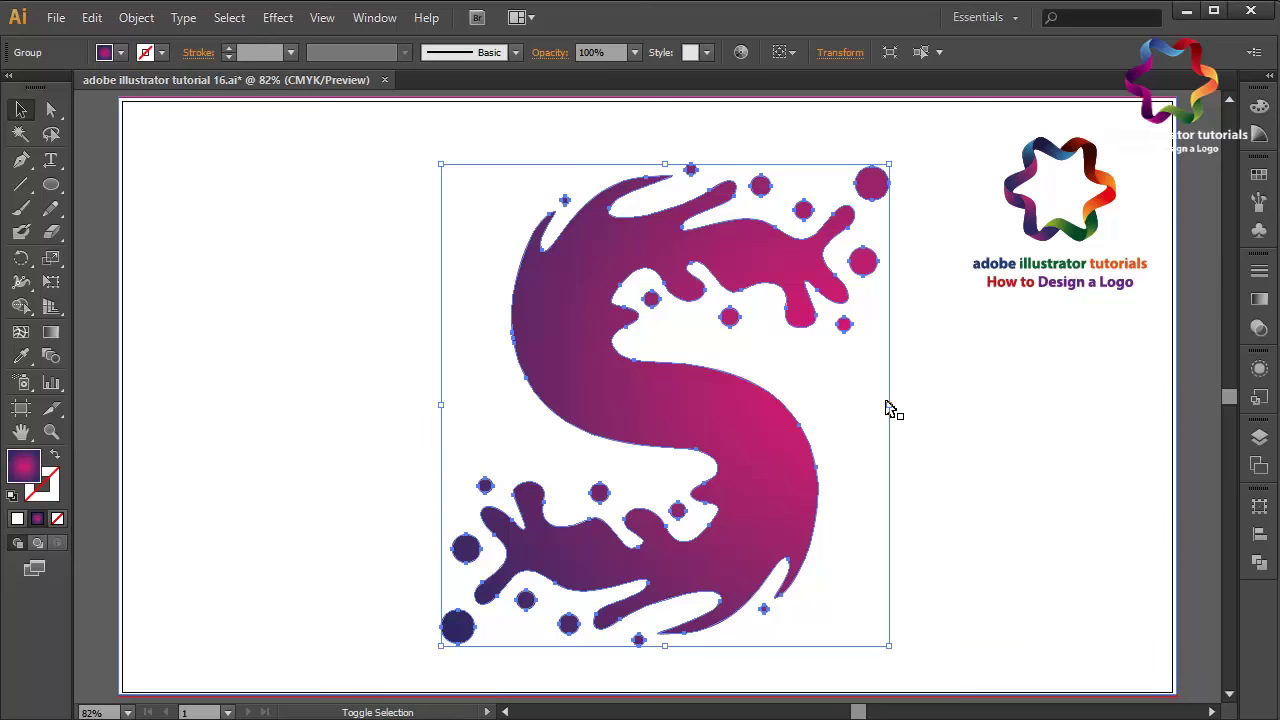
# - Deselect the enlarged S and examine the finished logo on the artboard, both from far out and close up
pyautogui.hotkey('ctrl', '-')
pyautogui.hotkey('ctrl', '-')
pyautogui.hotkey('ctrl', '-')
pyautogui.hotkey('ctrl', '-')
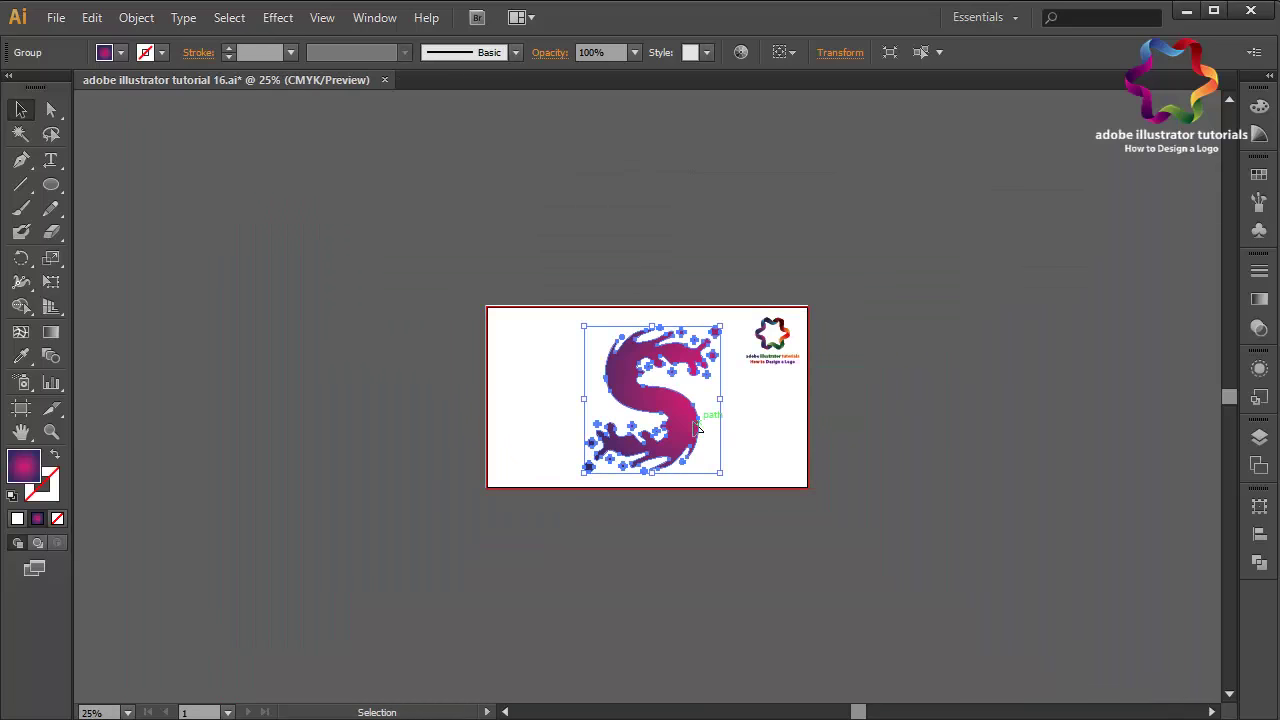
pyautogui.moveTo(683, 432); pyautogui.dragTo(683, 433)
pyautogui.click(866, 446)
pyautogui.hotkey('ctrl', '+')
pyautogui.hotkey('ctrl', '+')
pyautogui.hotkey('ctrl', '+')
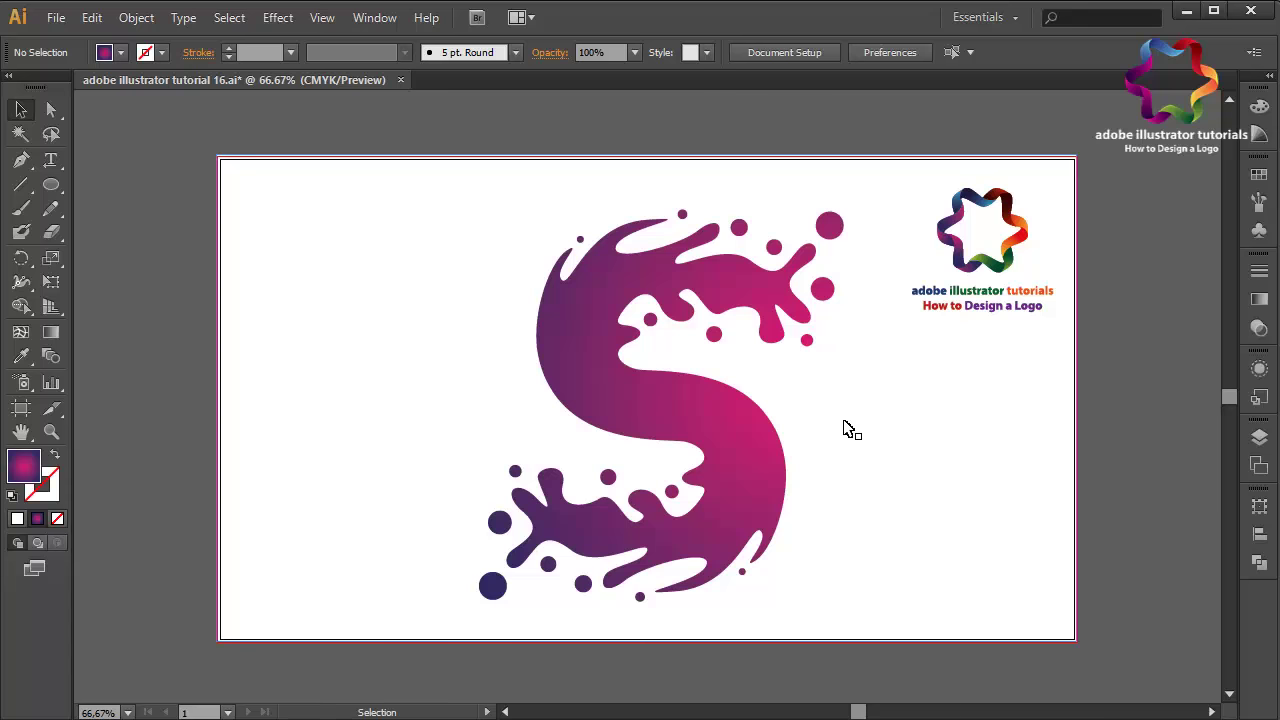
pyautogui.hotkey('ctrl', '0')
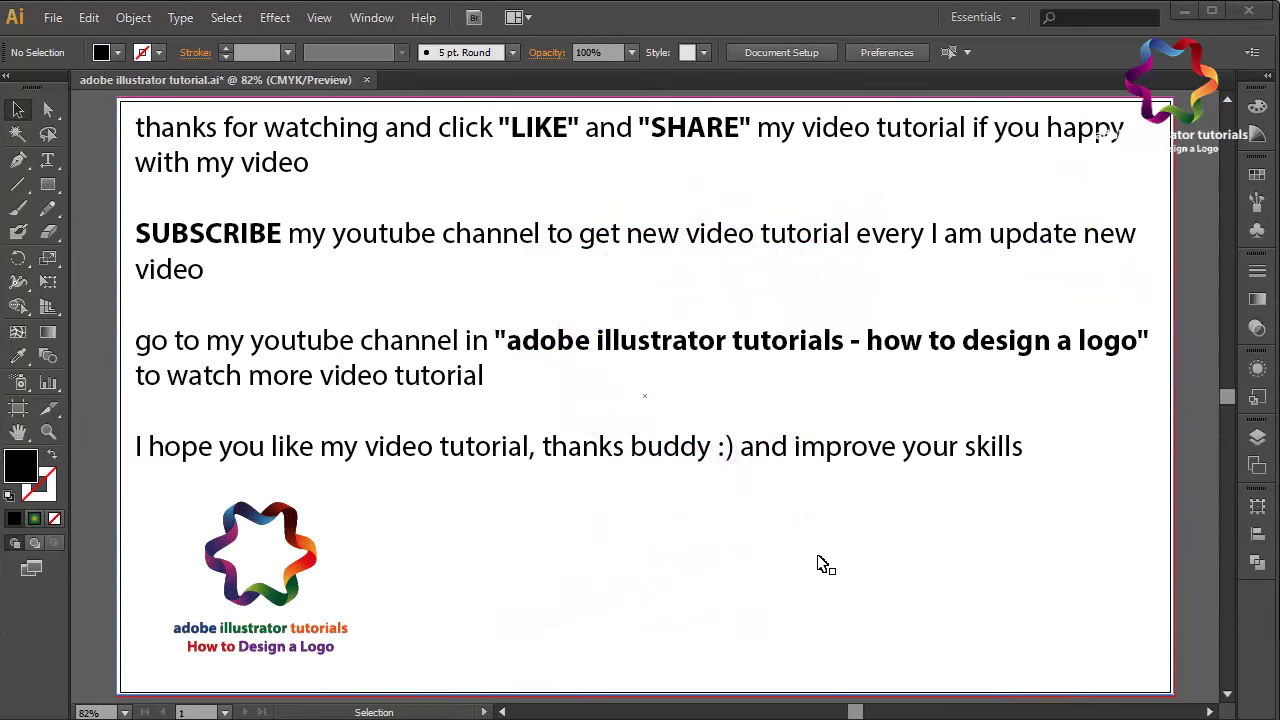
# - Circle the words "LIKE", "SHARE" and SUBSCRIBE in the closing text with freehand black Paintbrush strokes
pyautogui.click(17, 208)
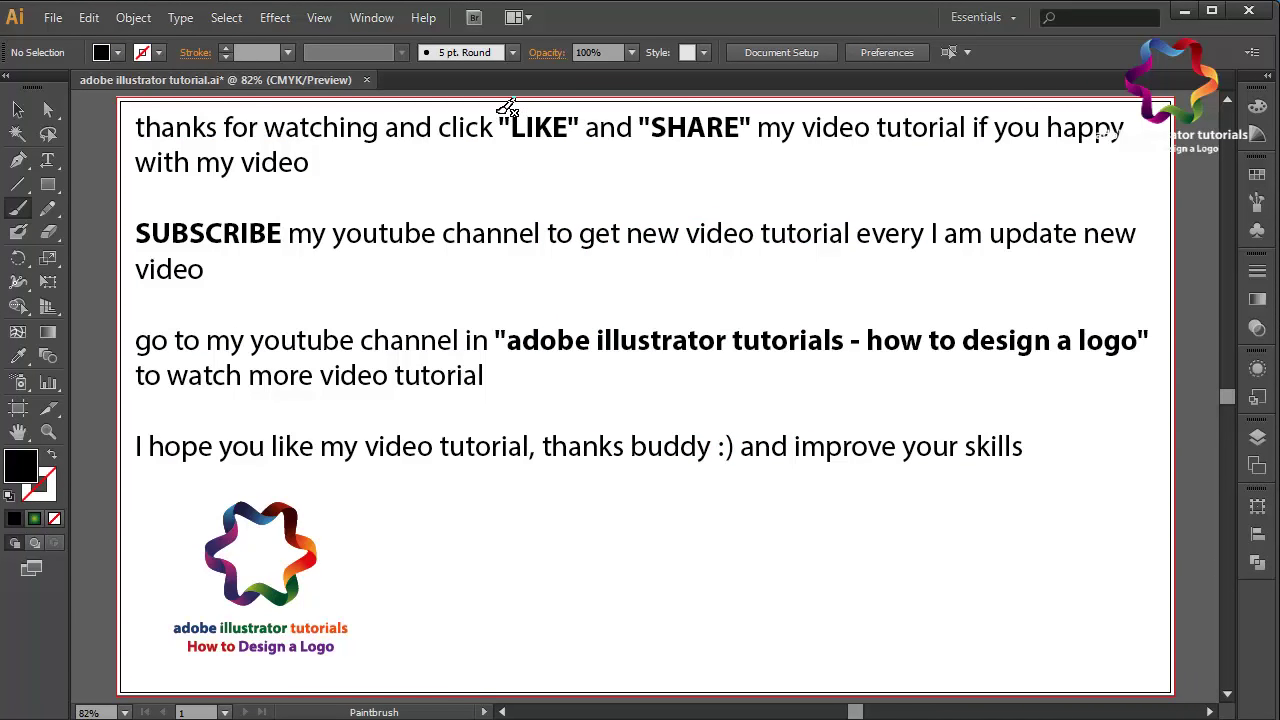
pyautogui.moveTo(500, 112)
pyautogui.mouseDown()
pyautogui.moveTo(500, 126)
pyautogui.moveTo(562, 158)
pyautogui.moveTo(588, 136)
pyautogui.moveTo(588, 112)
pyautogui.moveTo(550, 98)
pyautogui.moveTo(498, 112)
pyautogui.mouseUp()
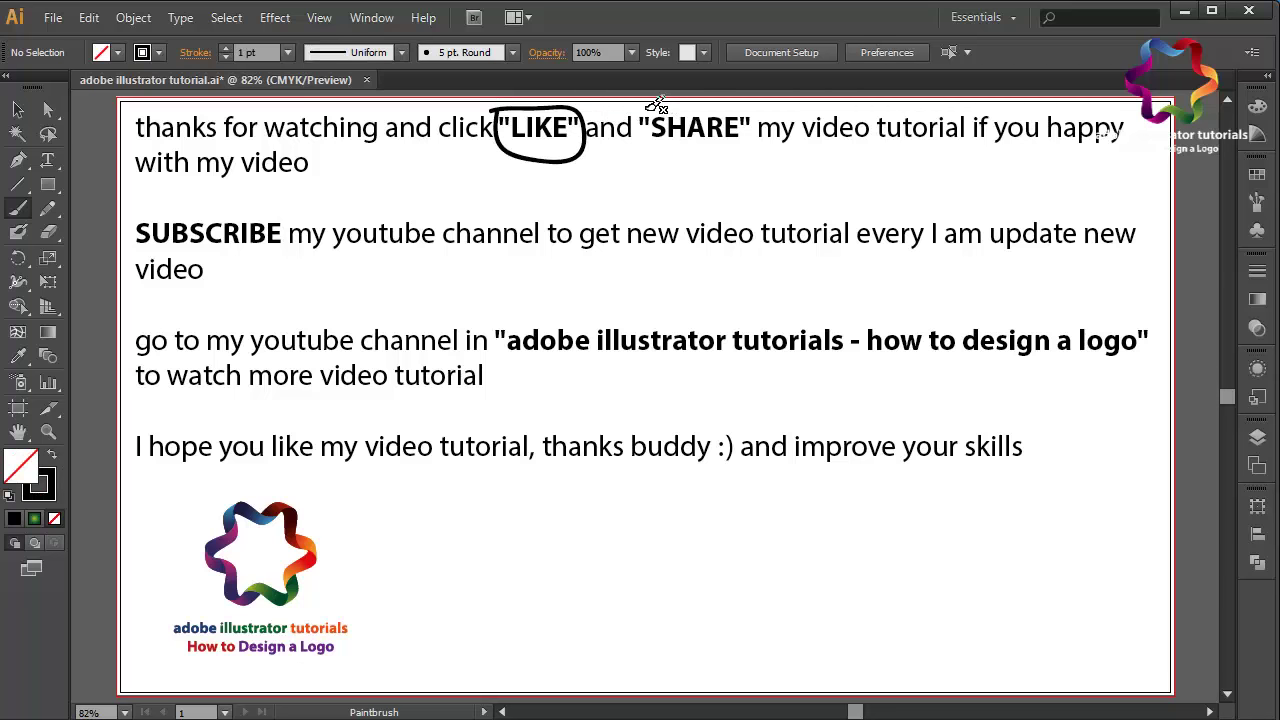
pyautogui.moveTo(646, 112)
pyautogui.mouseDown()
pyautogui.moveTo(640, 146)
pyautogui.moveTo(740, 148)
pyautogui.moveTo(748, 130)
pyautogui.moveTo(750, 100)
pyautogui.moveTo(648, 104)
pyautogui.mouseUp()
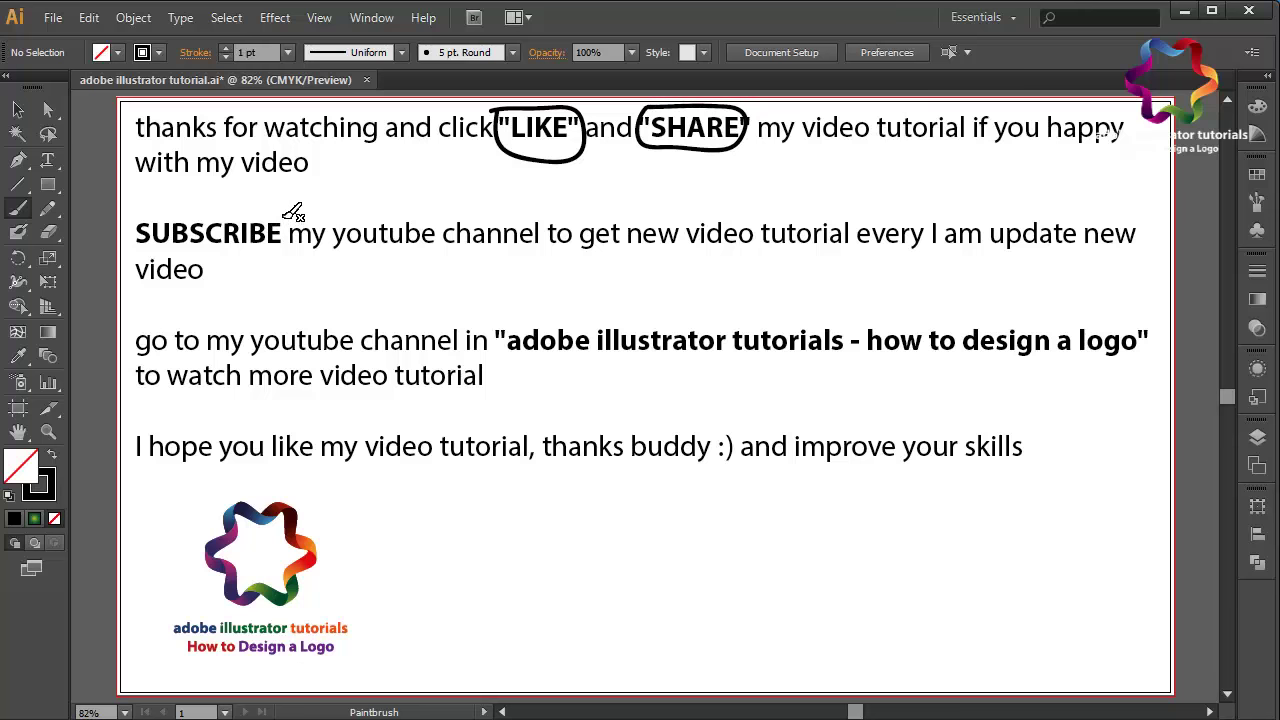
pyautogui.moveTo(285, 219)
pyautogui.mouseDown()
pyautogui.moveTo(285, 240)
pyautogui.moveTo(205, 258)
pyautogui.moveTo(158, 258)
pyautogui.moveTo(130, 232)
pyautogui.moveTo(147, 210)
pyautogui.moveTo(240, 190)
pyautogui.moveTo(293, 199)
pyautogui.moveTo(298, 213)
pyautogui.moveTo(287, 212)
pyautogui.mouseUp()
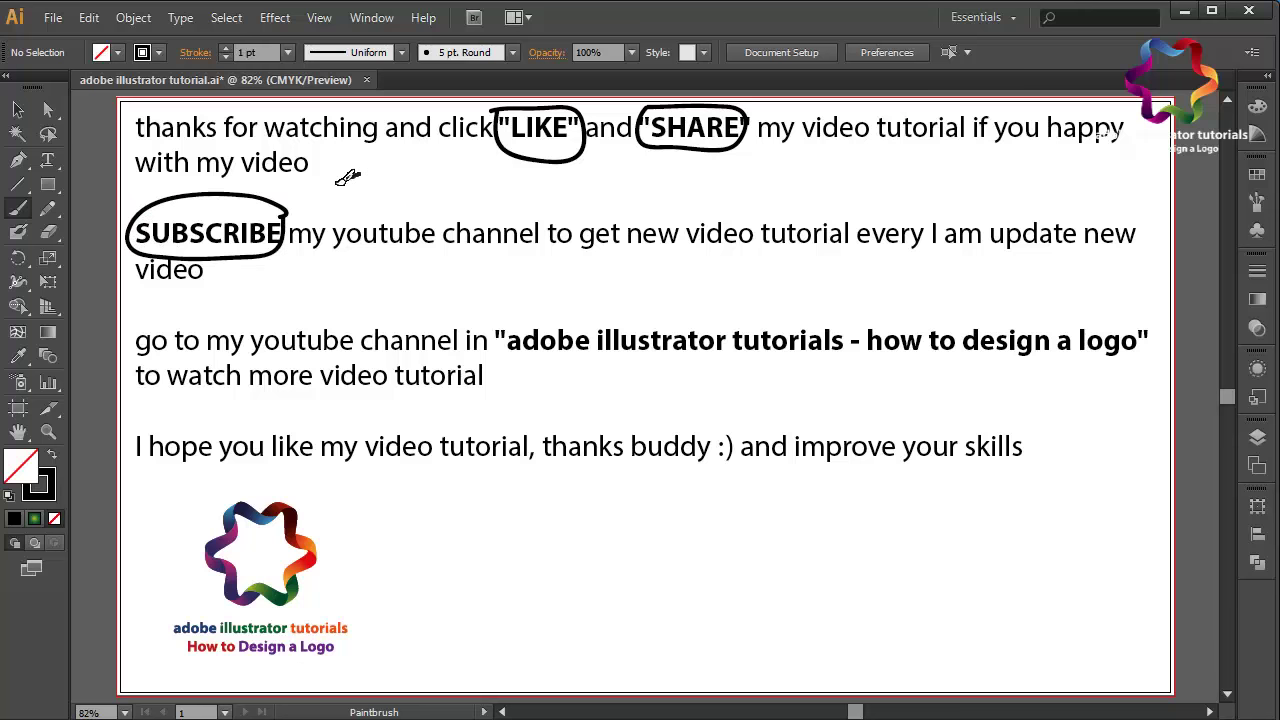